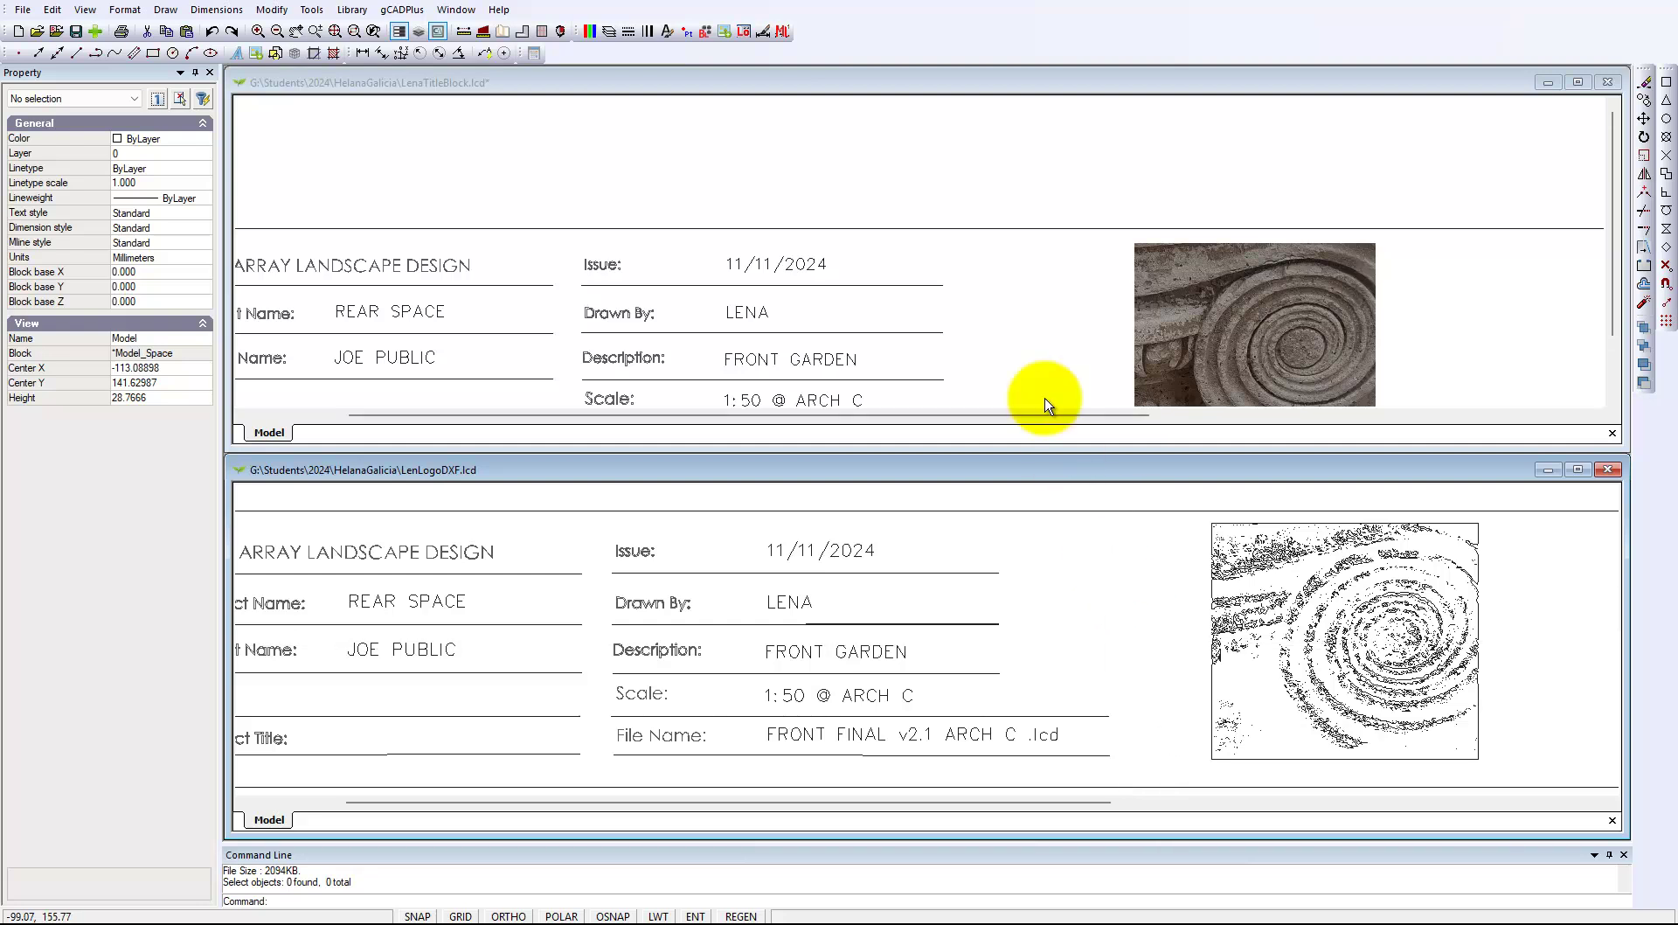
- Select the logo image in the LenaTitleBlock drawing to view its properties, and clear the selection
left_click(1015, 266)
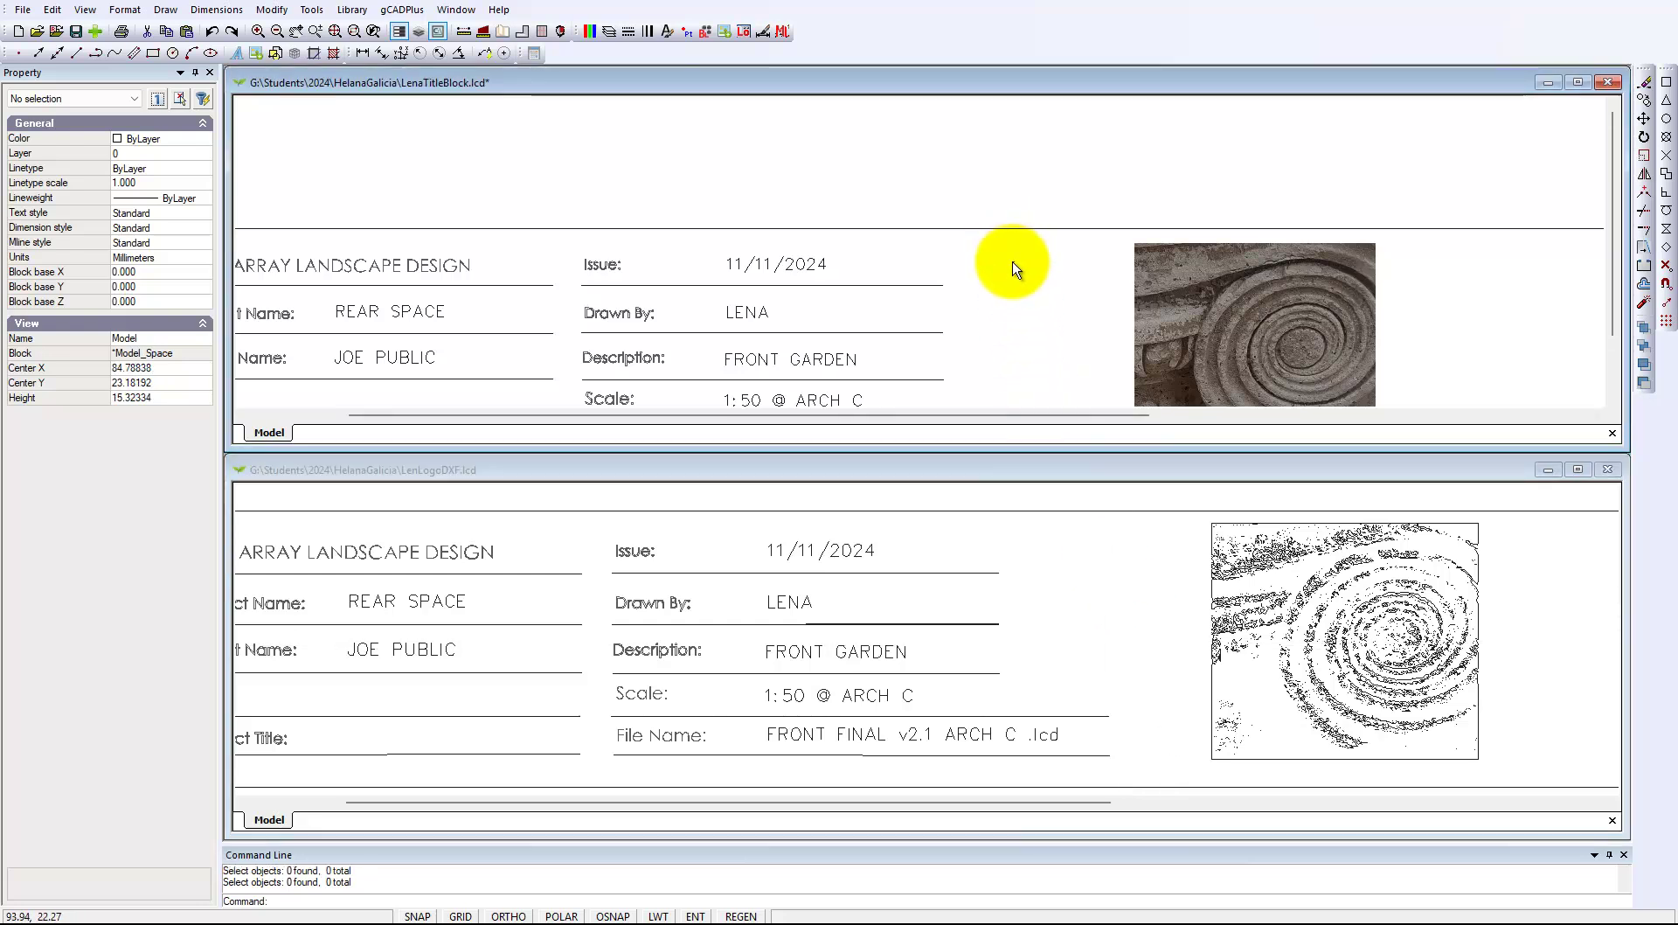
left_click_drag(1011, 267, 1001, 305)
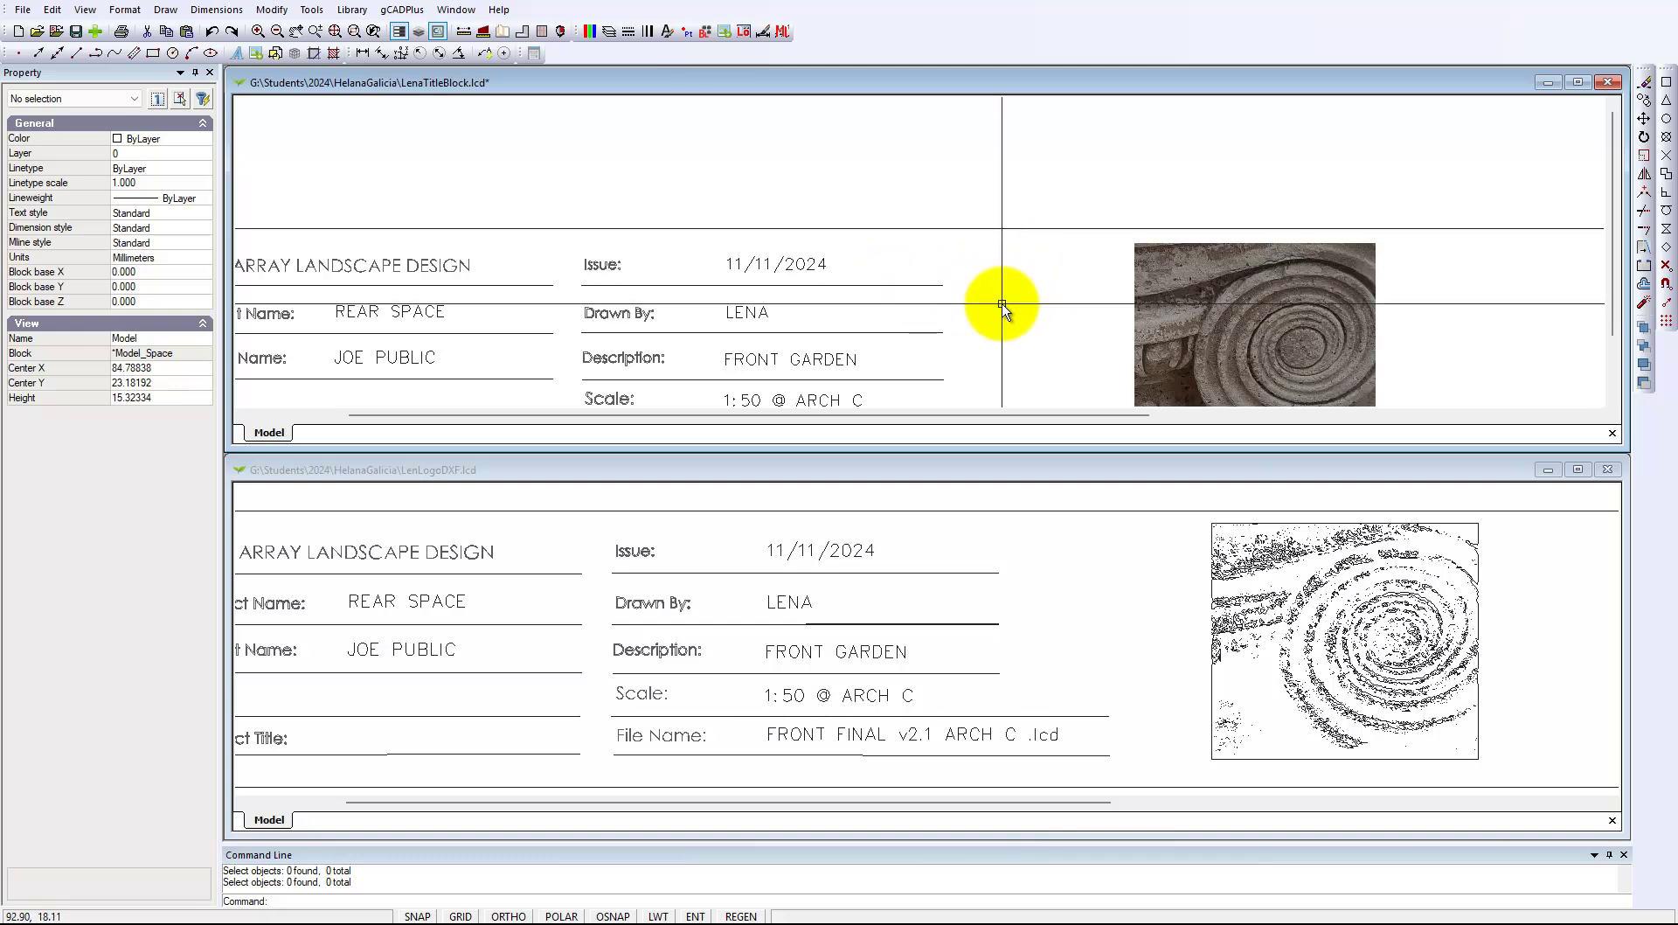
left_click(1195, 341)
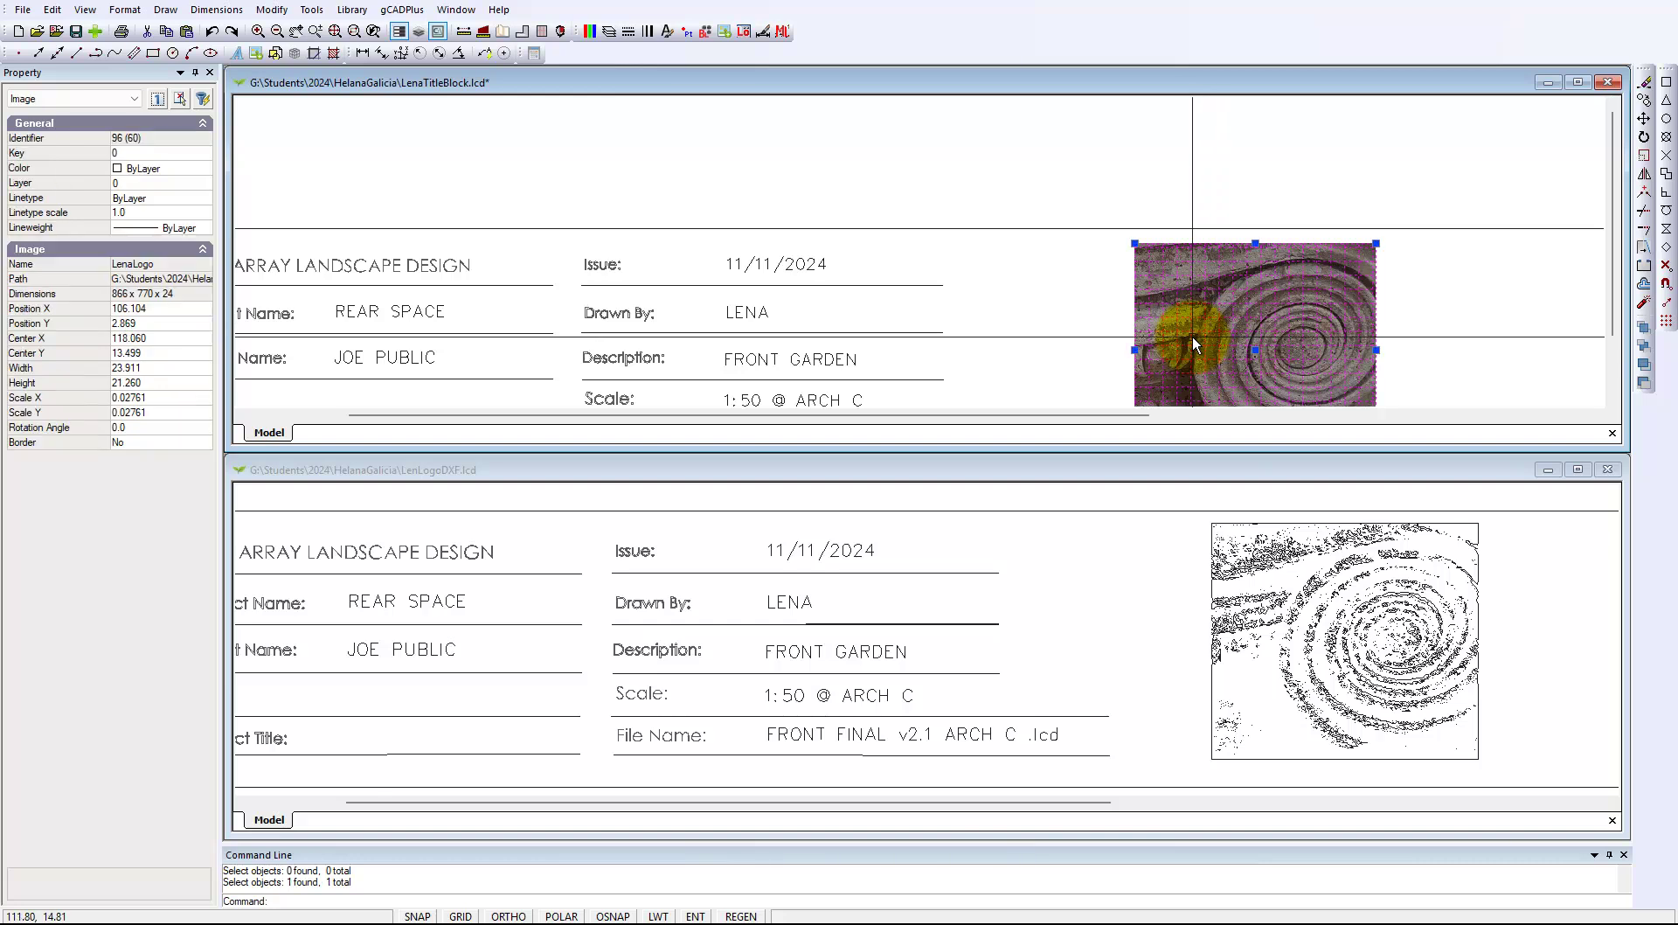
key("Escape")
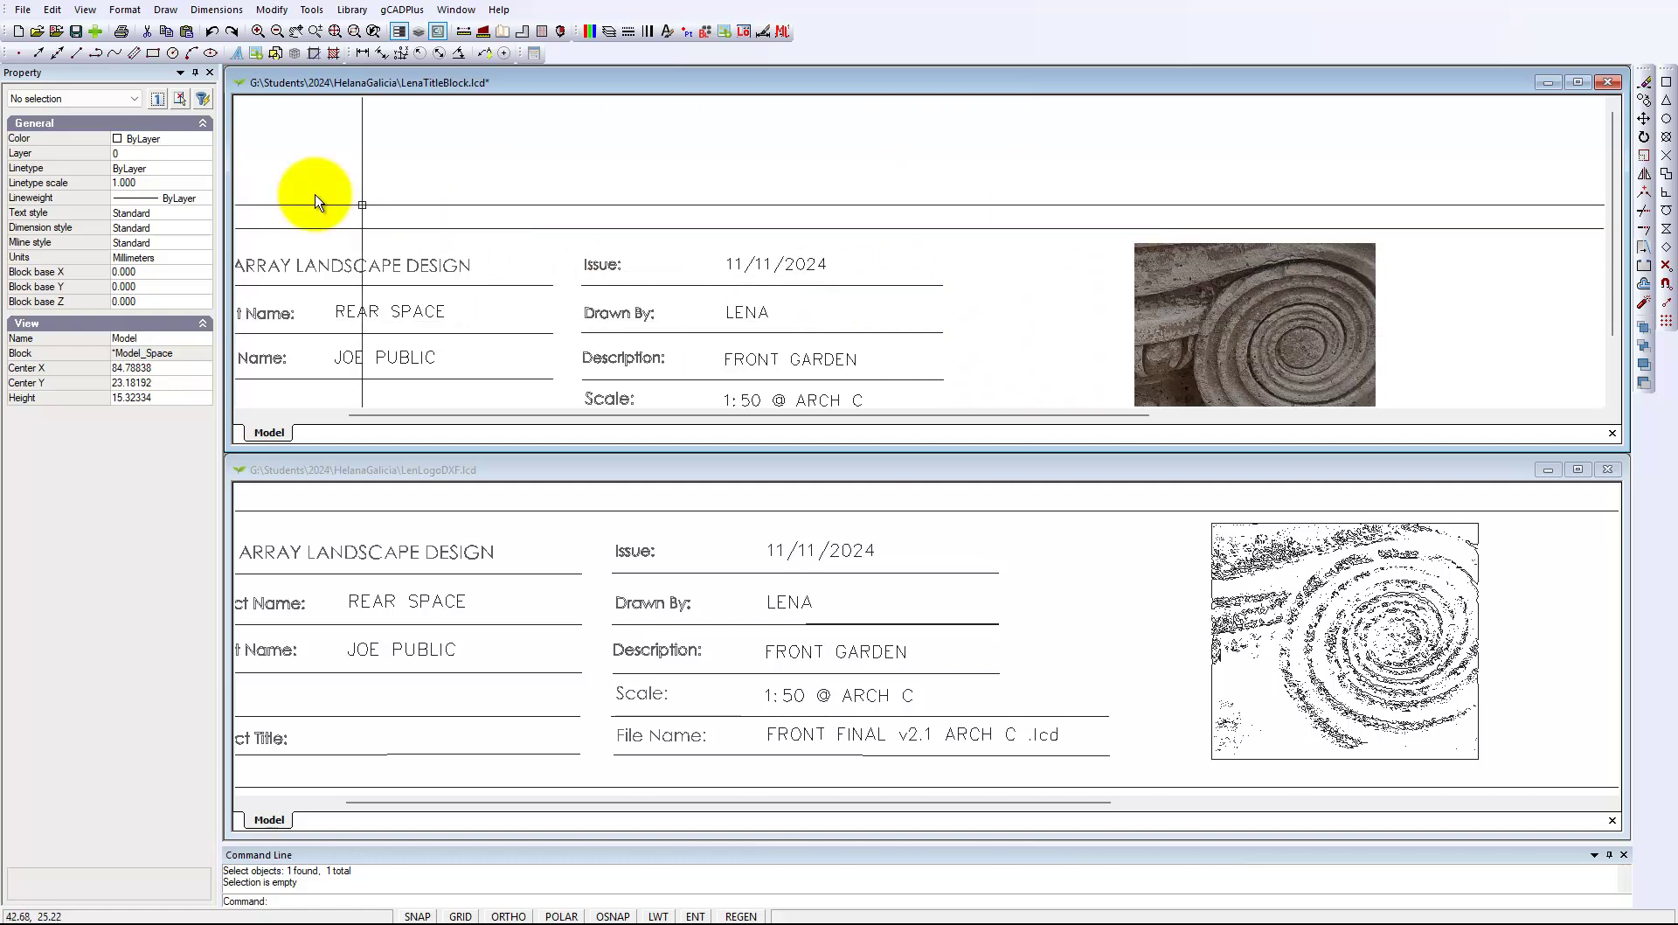
- Check the file size of the LenaTitleBlock drawing and dismiss the report
left_click(23, 10)
left_click(54, 113)
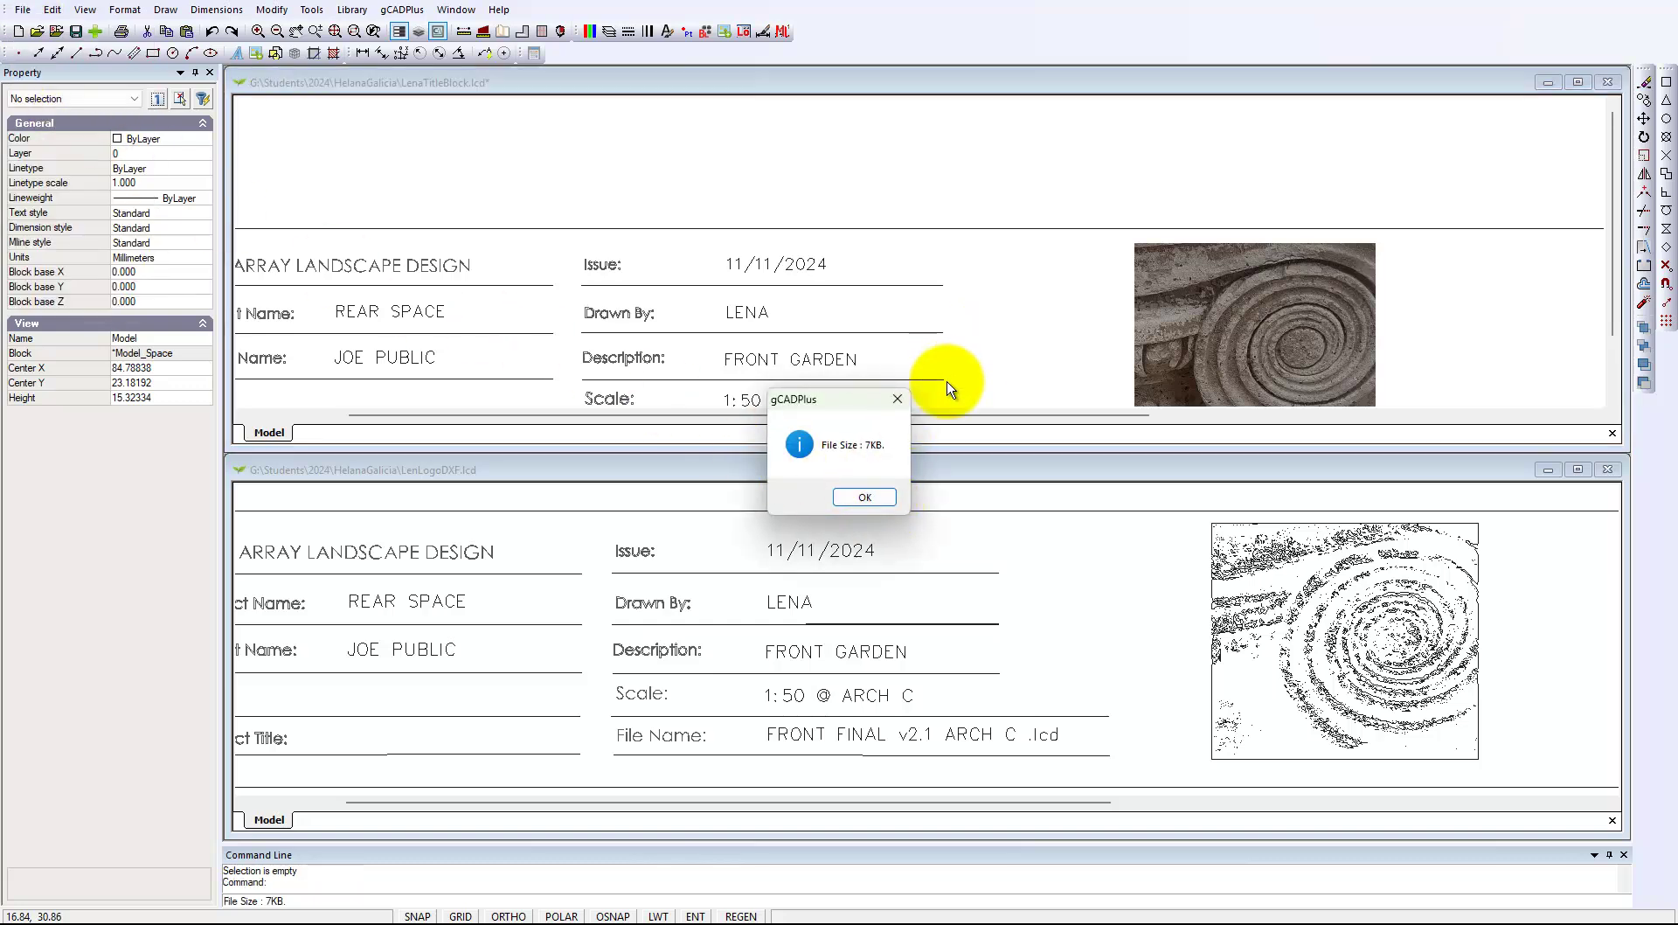
key("Return")
key("Return")
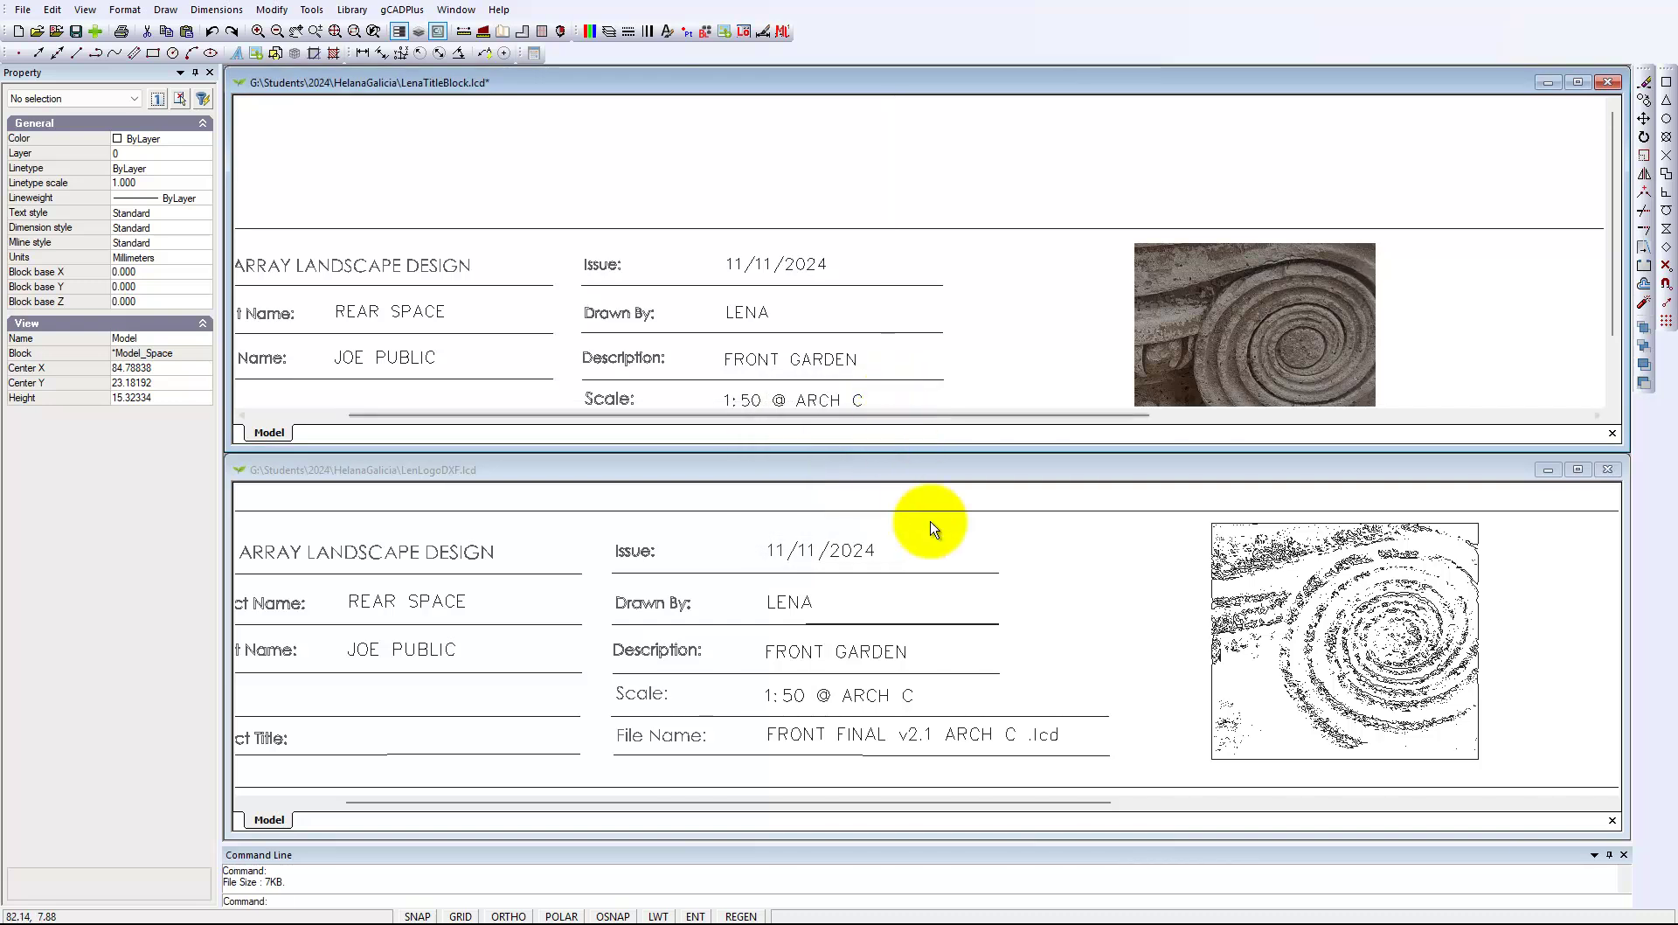
- Explode the LenaLogo block in the LenLogoDXF drawing into separate polylines
left_click(1076, 660)
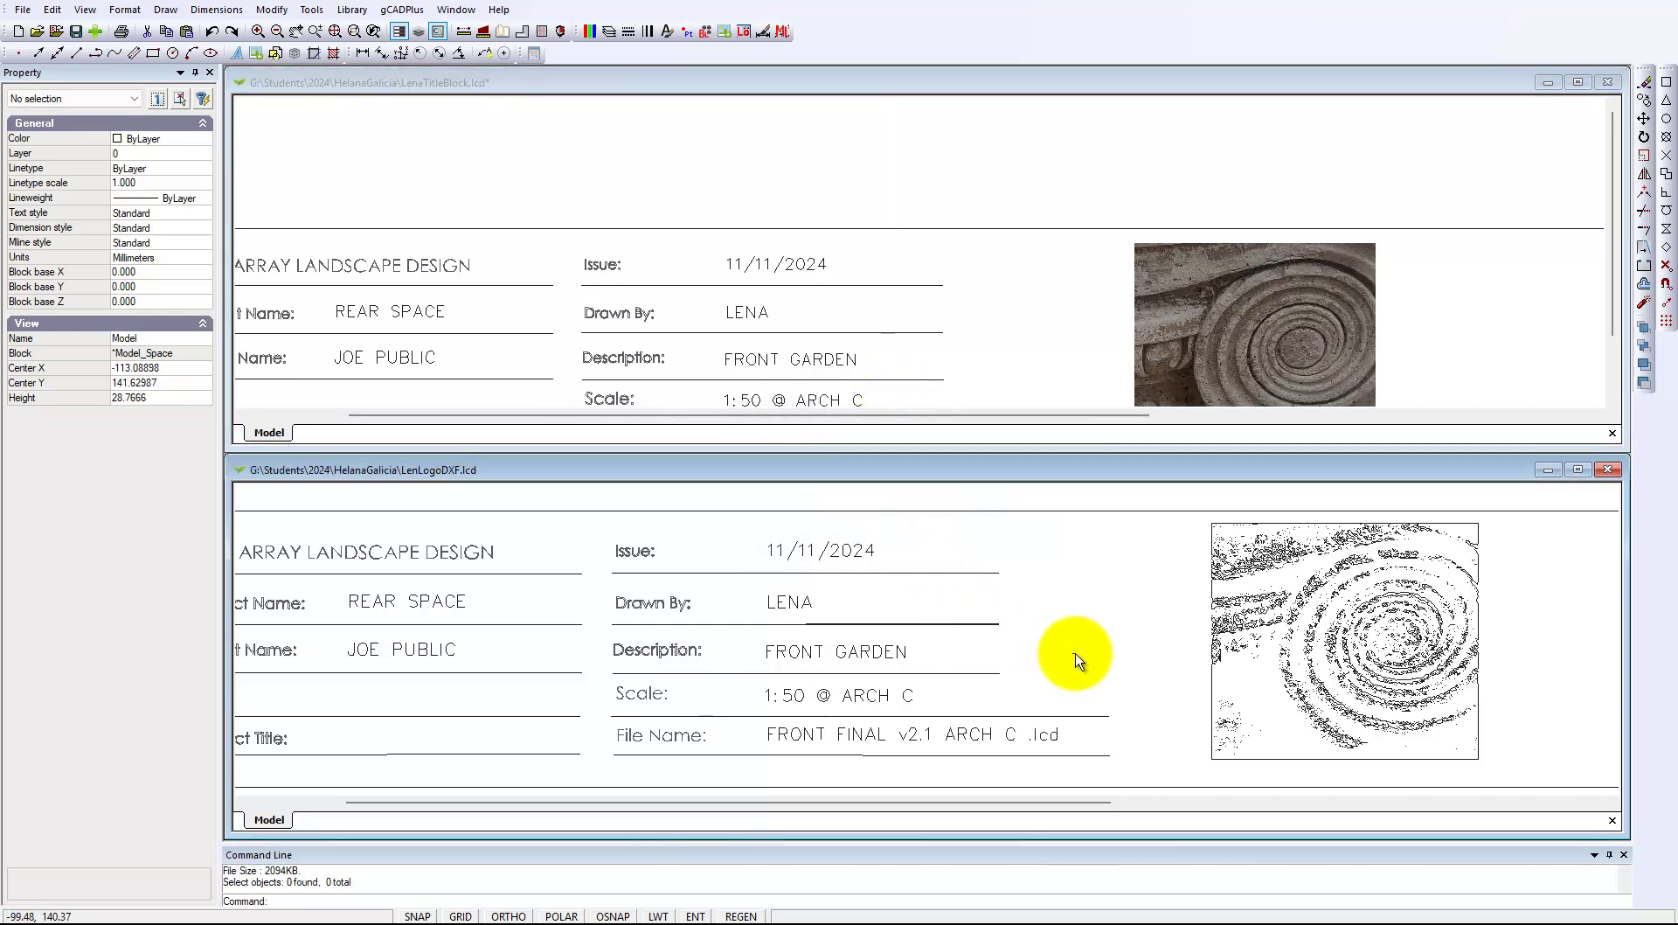
left_click(1077, 663)
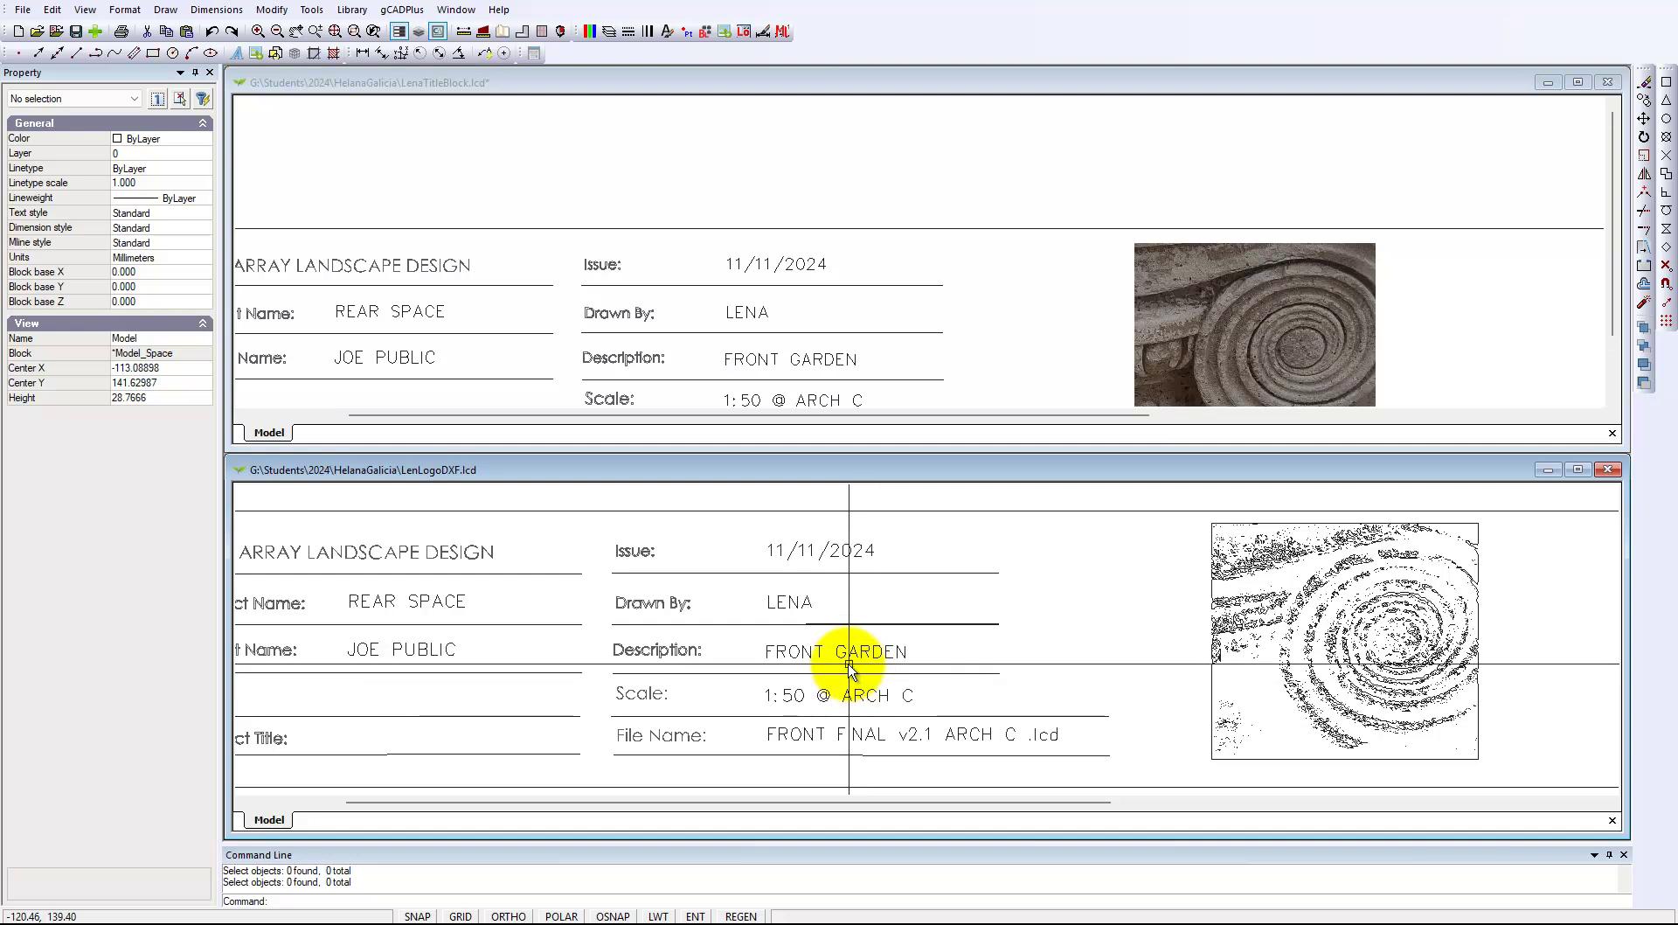
scroll(1299, 656, "up", 10)
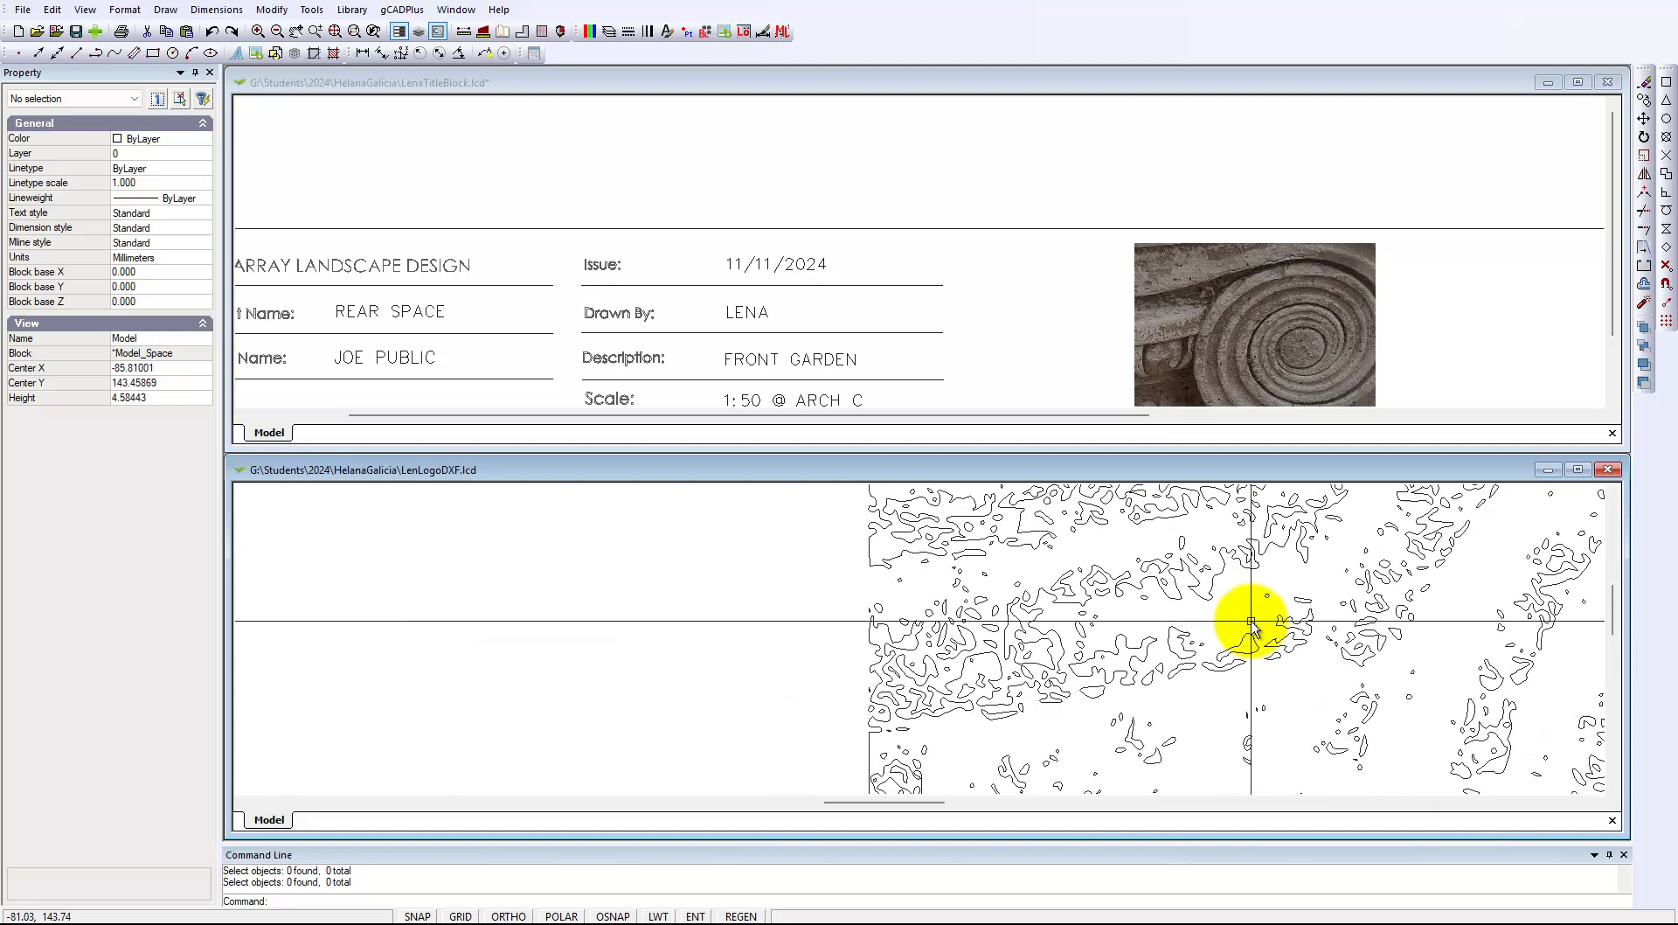
scroll(1340, 654, "up", 3)
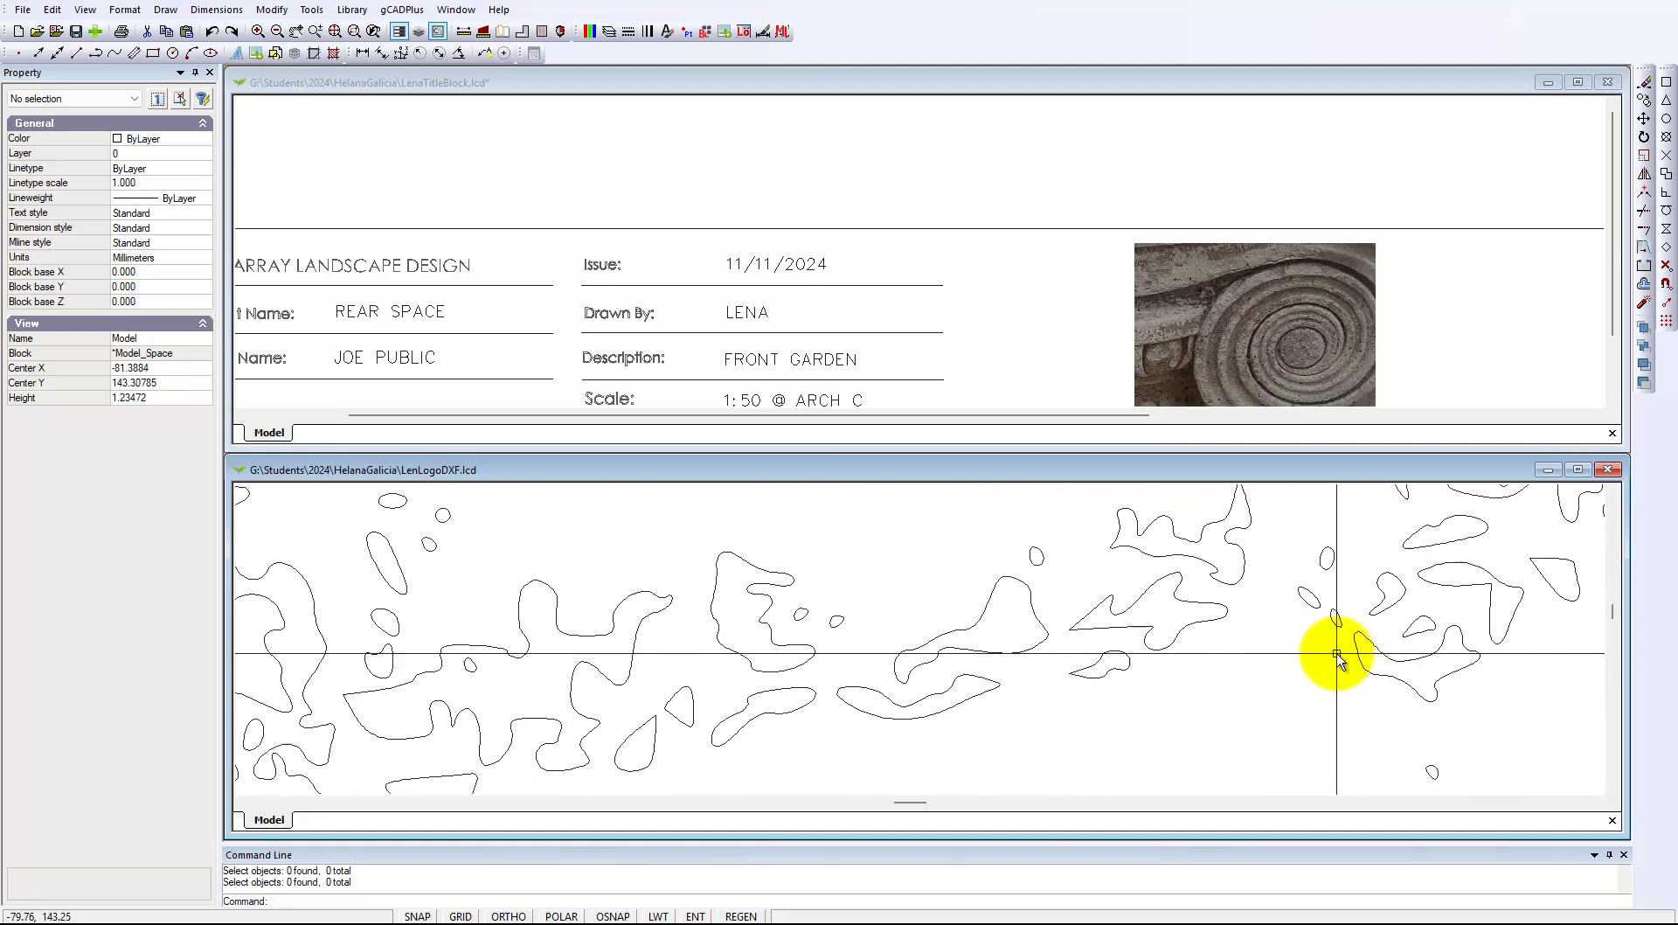
left_click(1242, 582)
scroll(1268, 616, "down", 3)
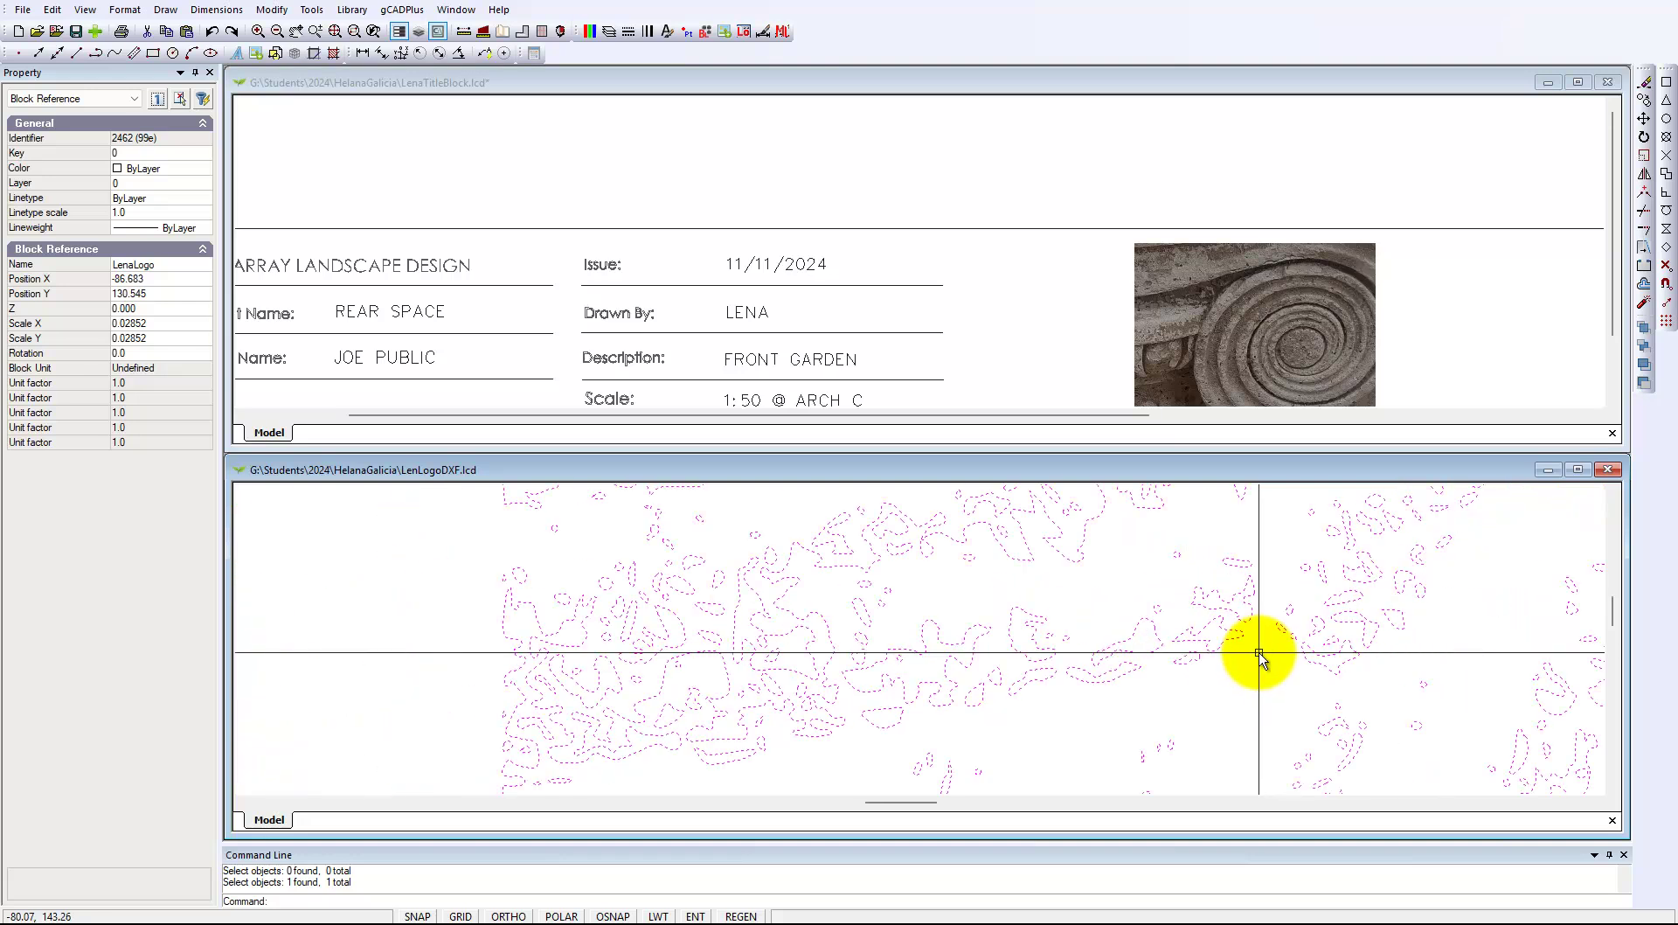
scroll(1259, 654, "down", 5)
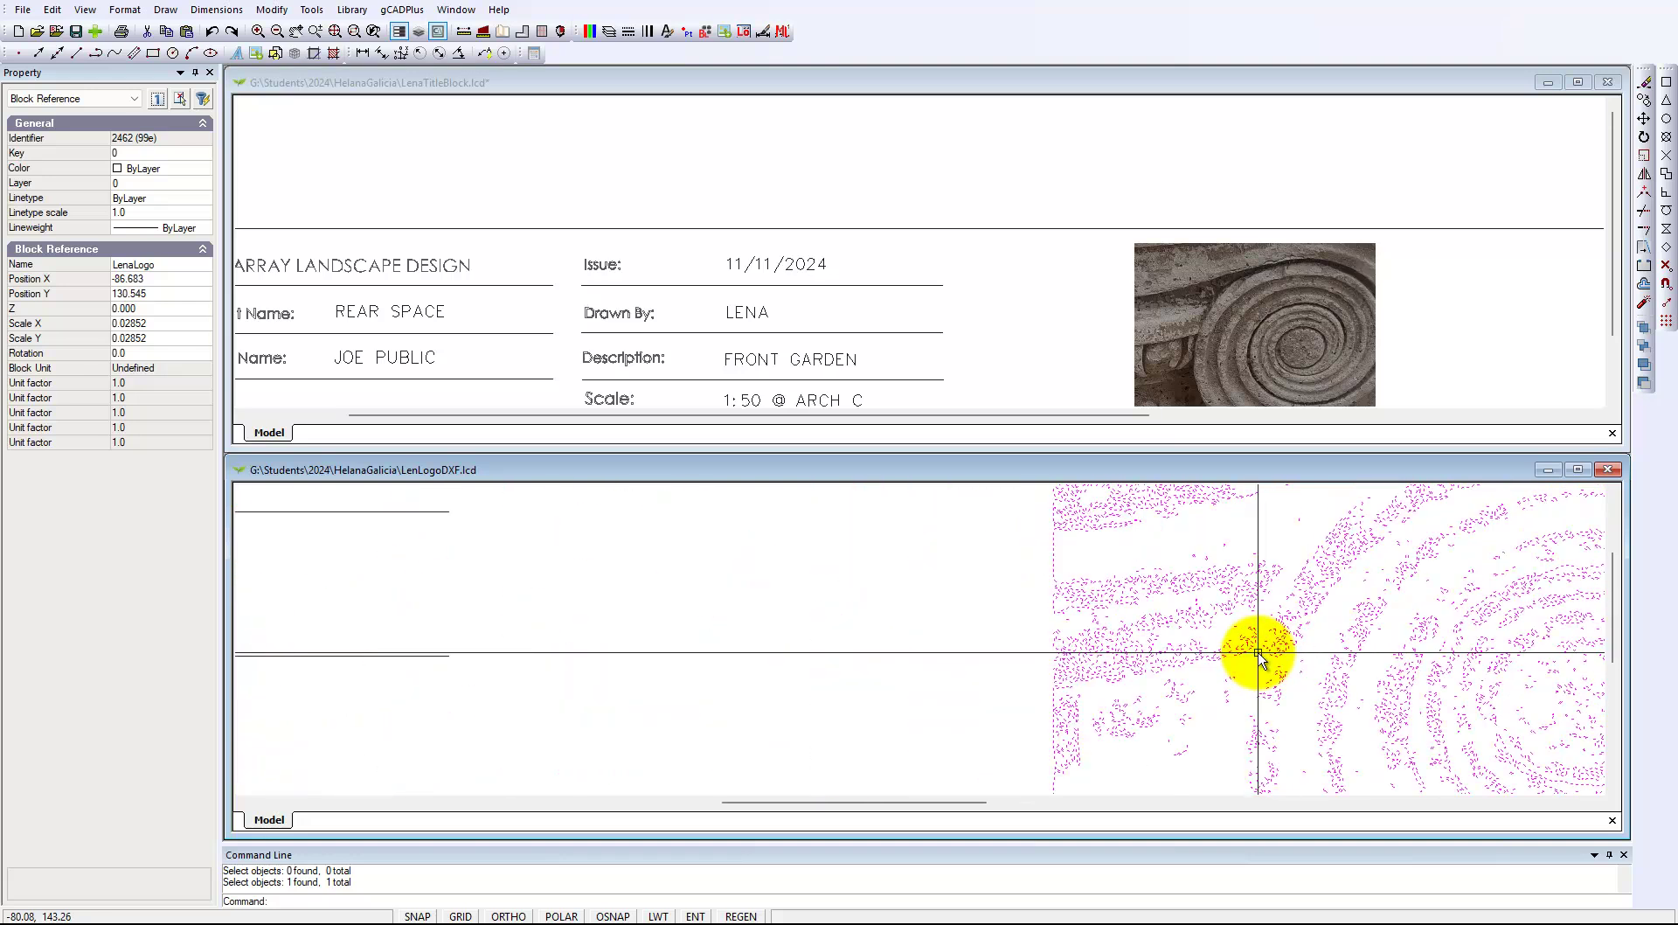
right_click(1252, 651)
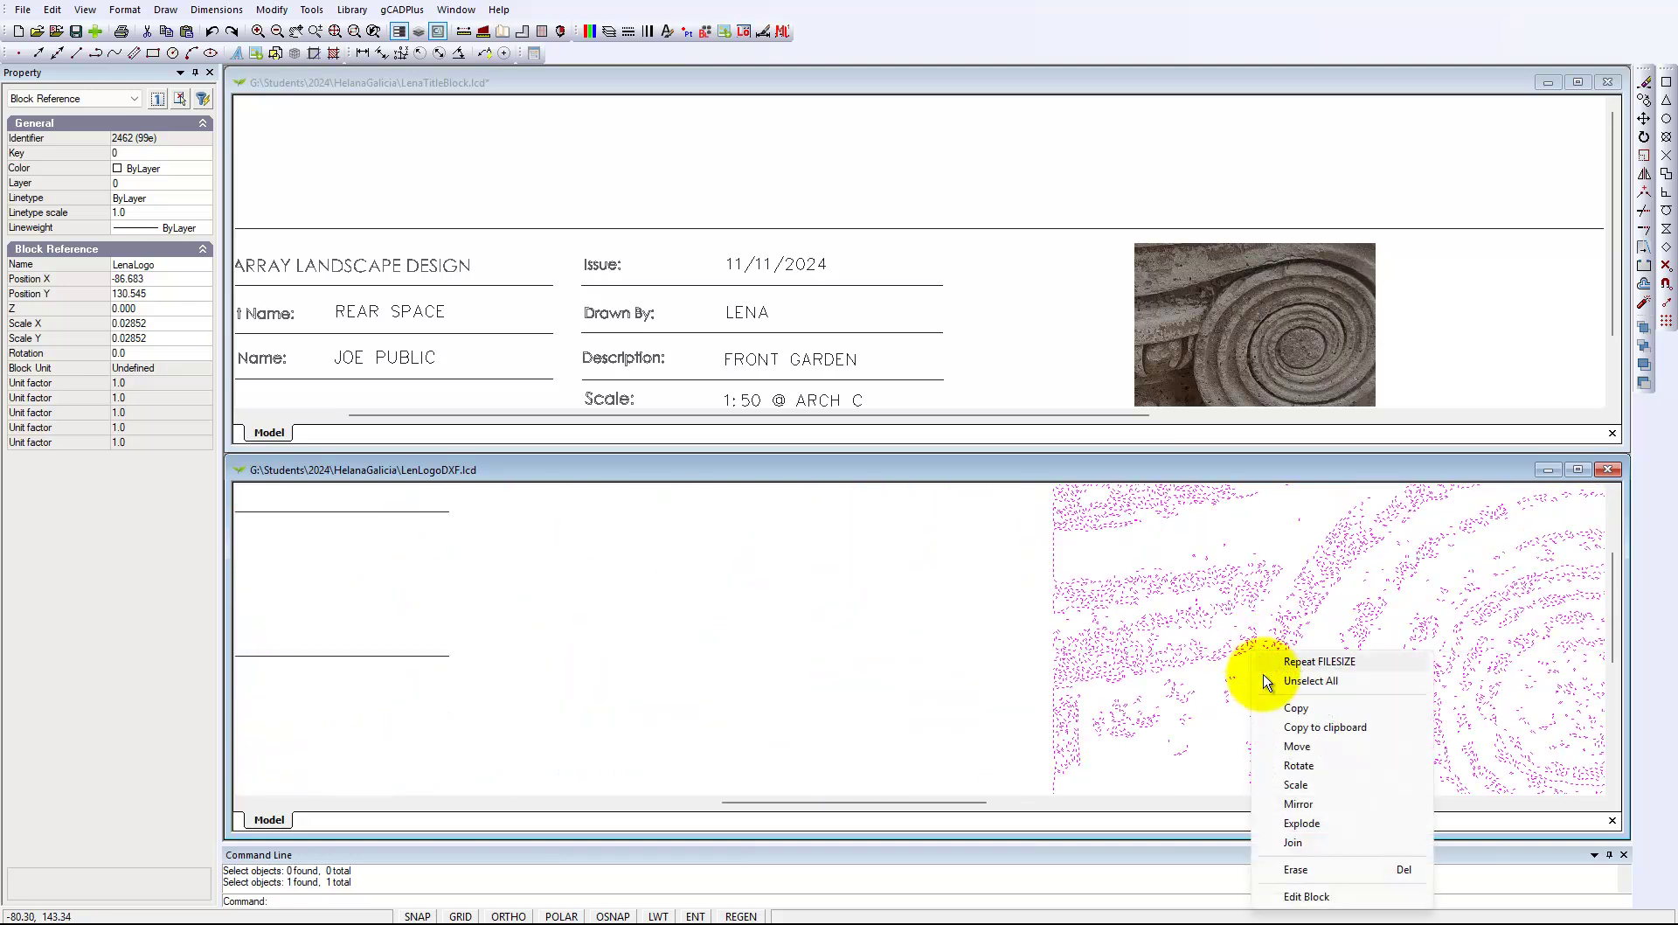
left_click(1308, 827)
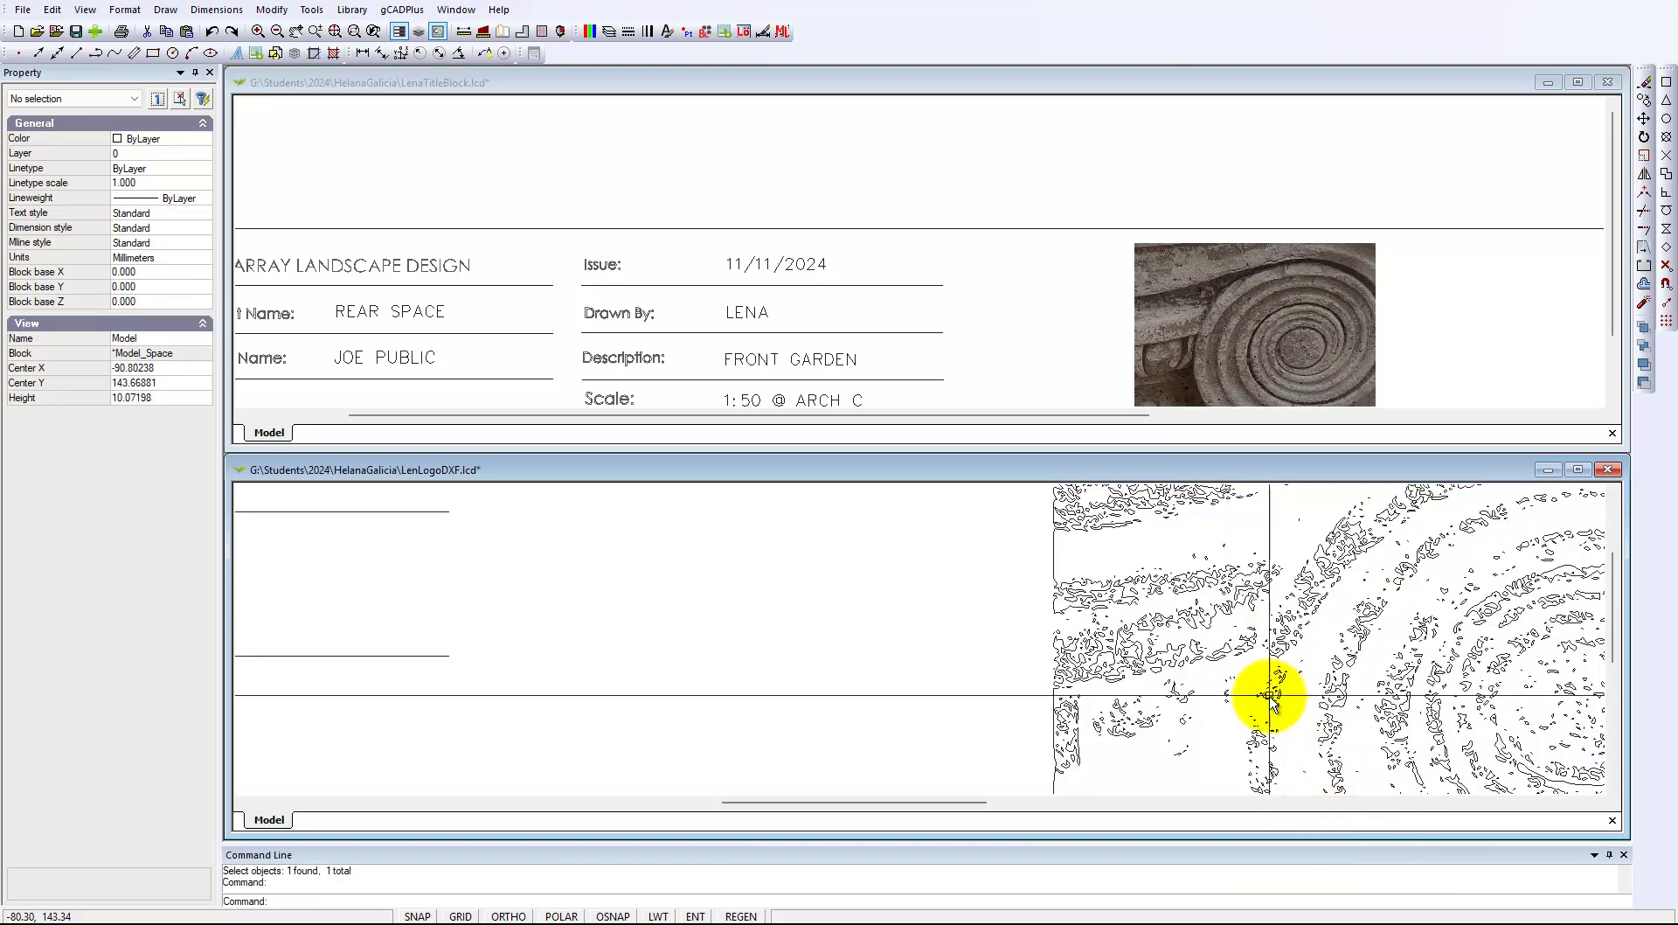
- Examine the properties and vertices of a small and a large polyline in the exploded logo, and clear the selection
scroll(1240, 644, "up", 4)
scroll(1240, 645, "up", 3)
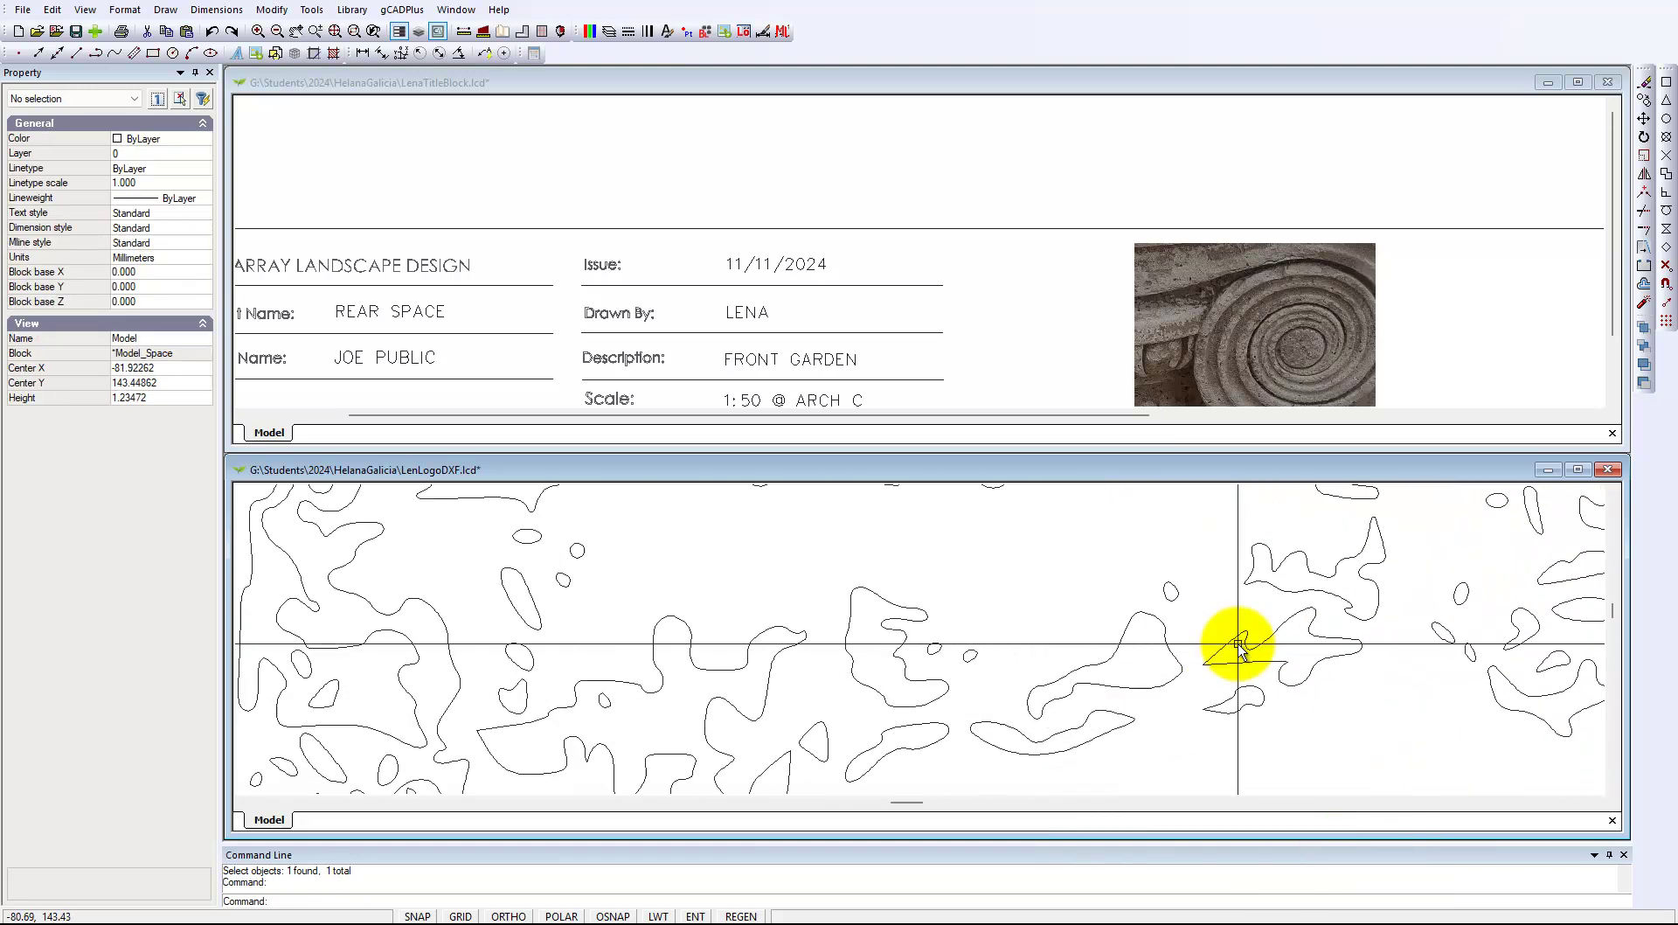
left_click(1325, 580)
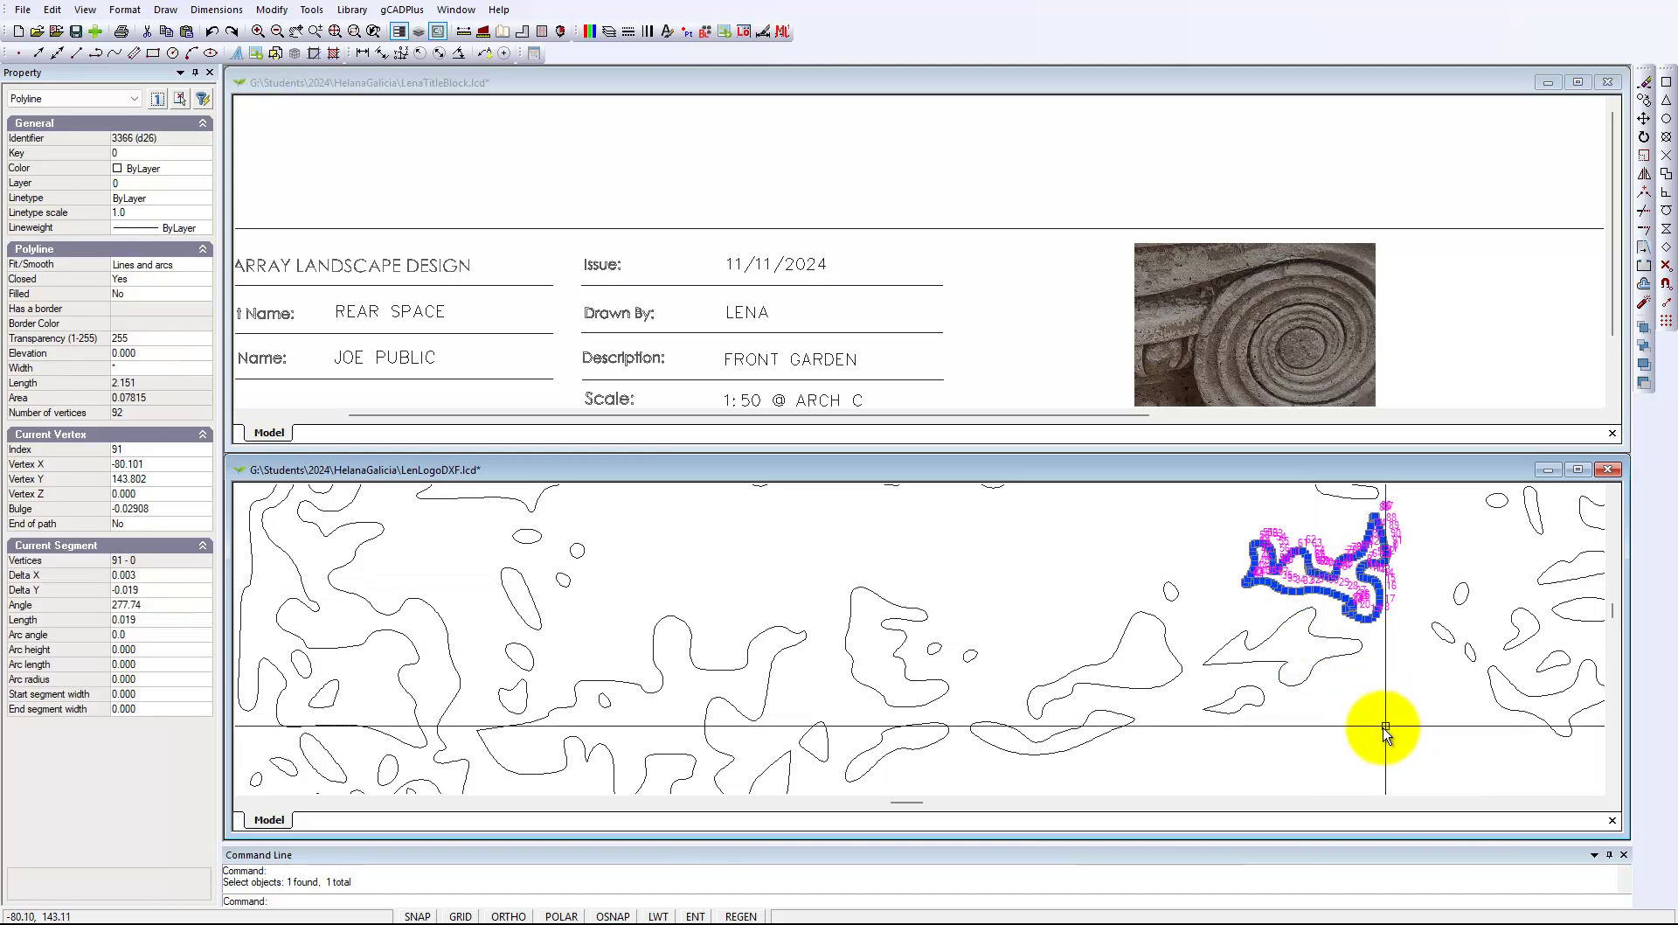
key("Escape")
scroll(1390, 727, "down", 2)
scroll(1383, 729, "down", 2)
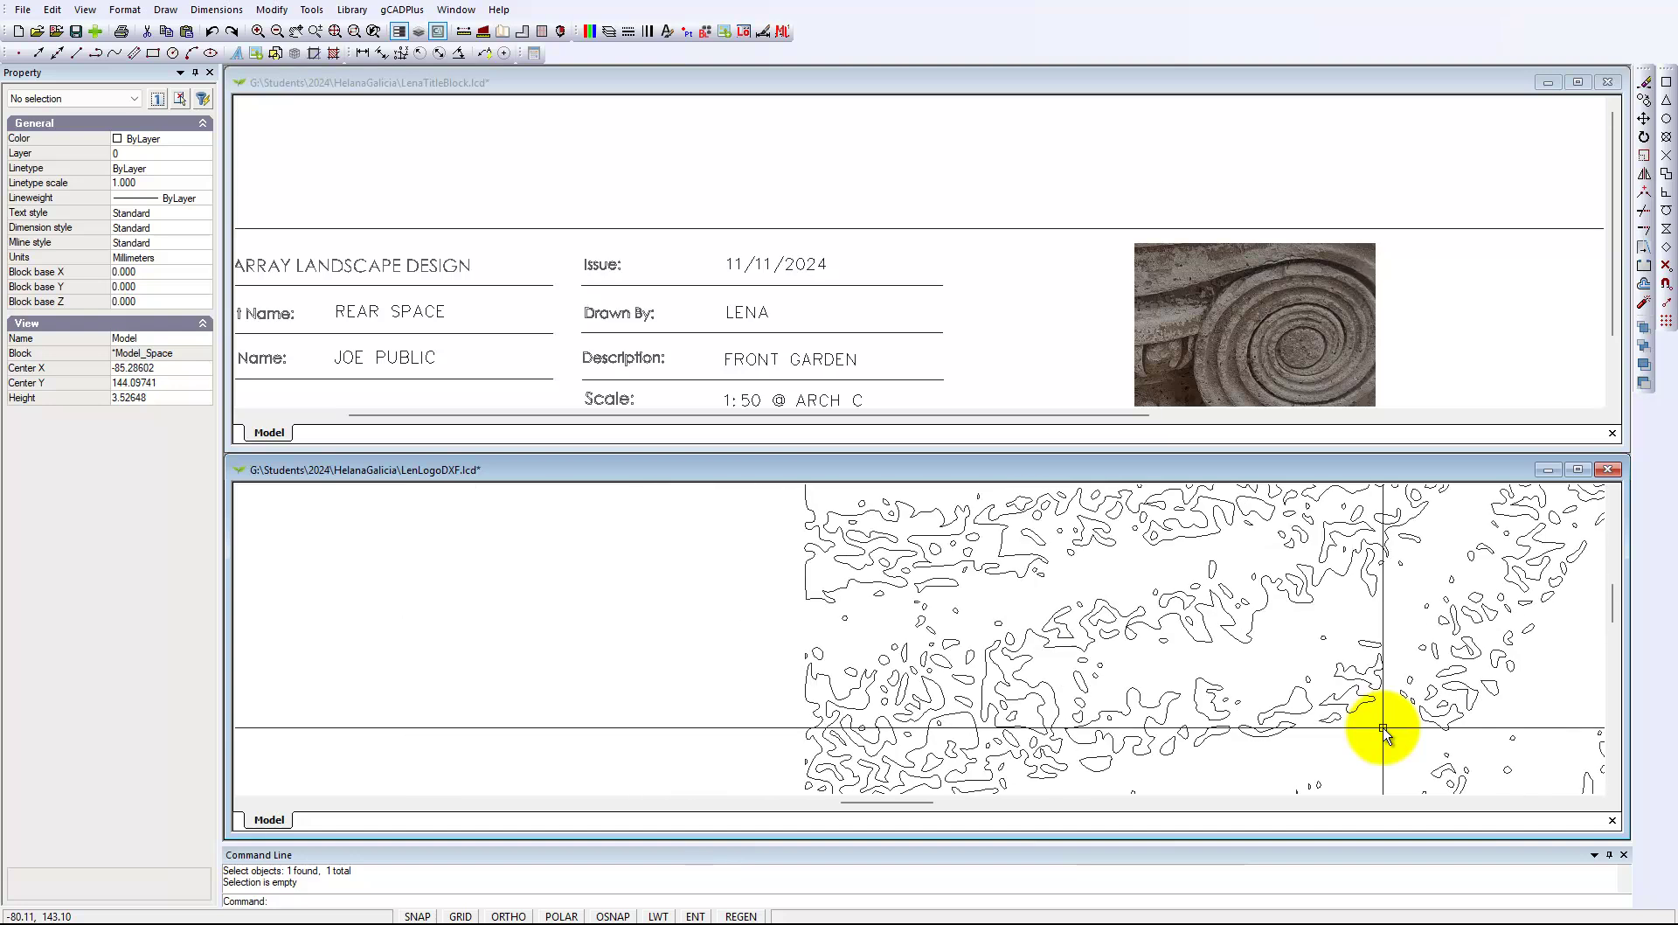
left_click(1250, 619)
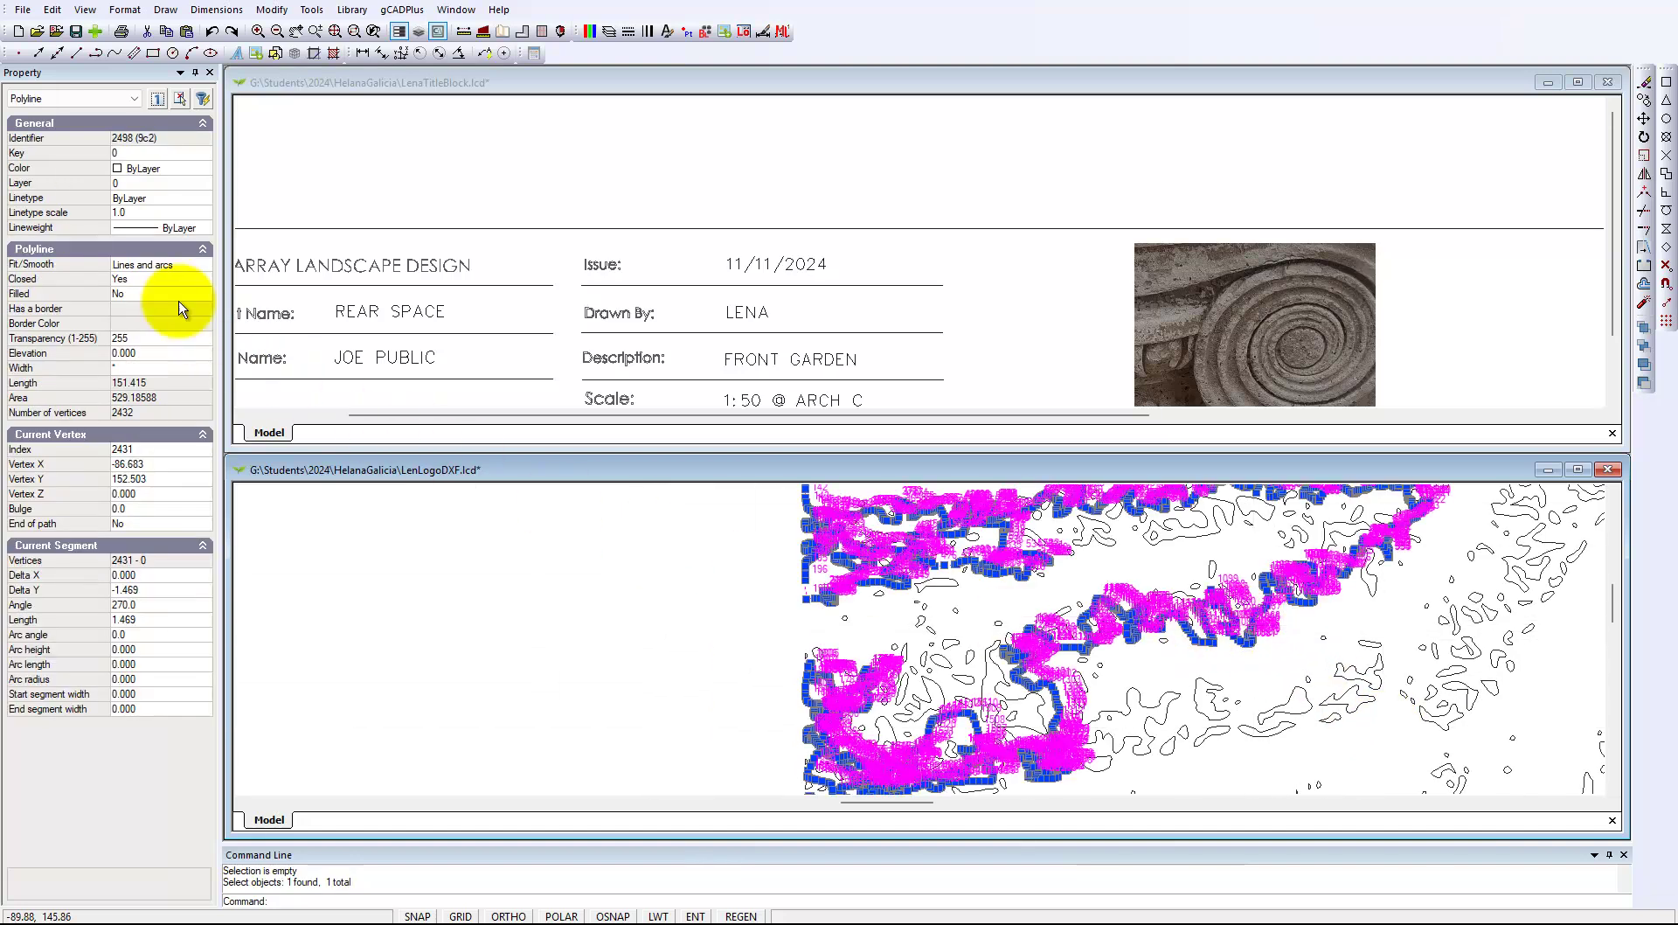
left_click(1165, 715)
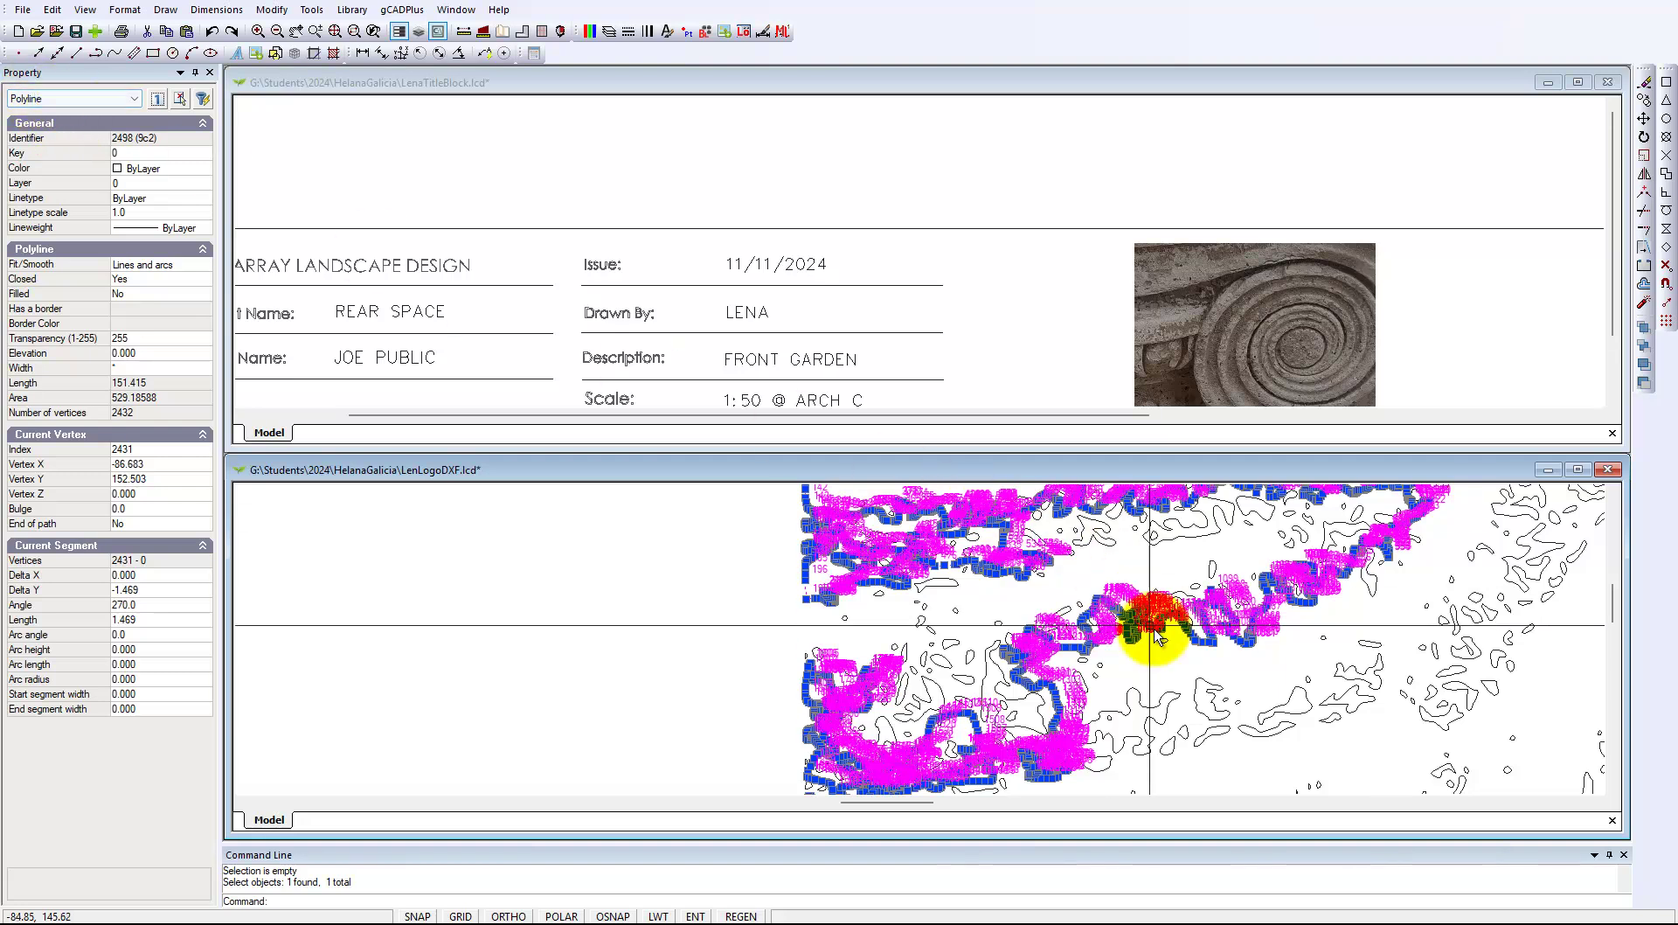
scroll(1164, 674, "down", 3)
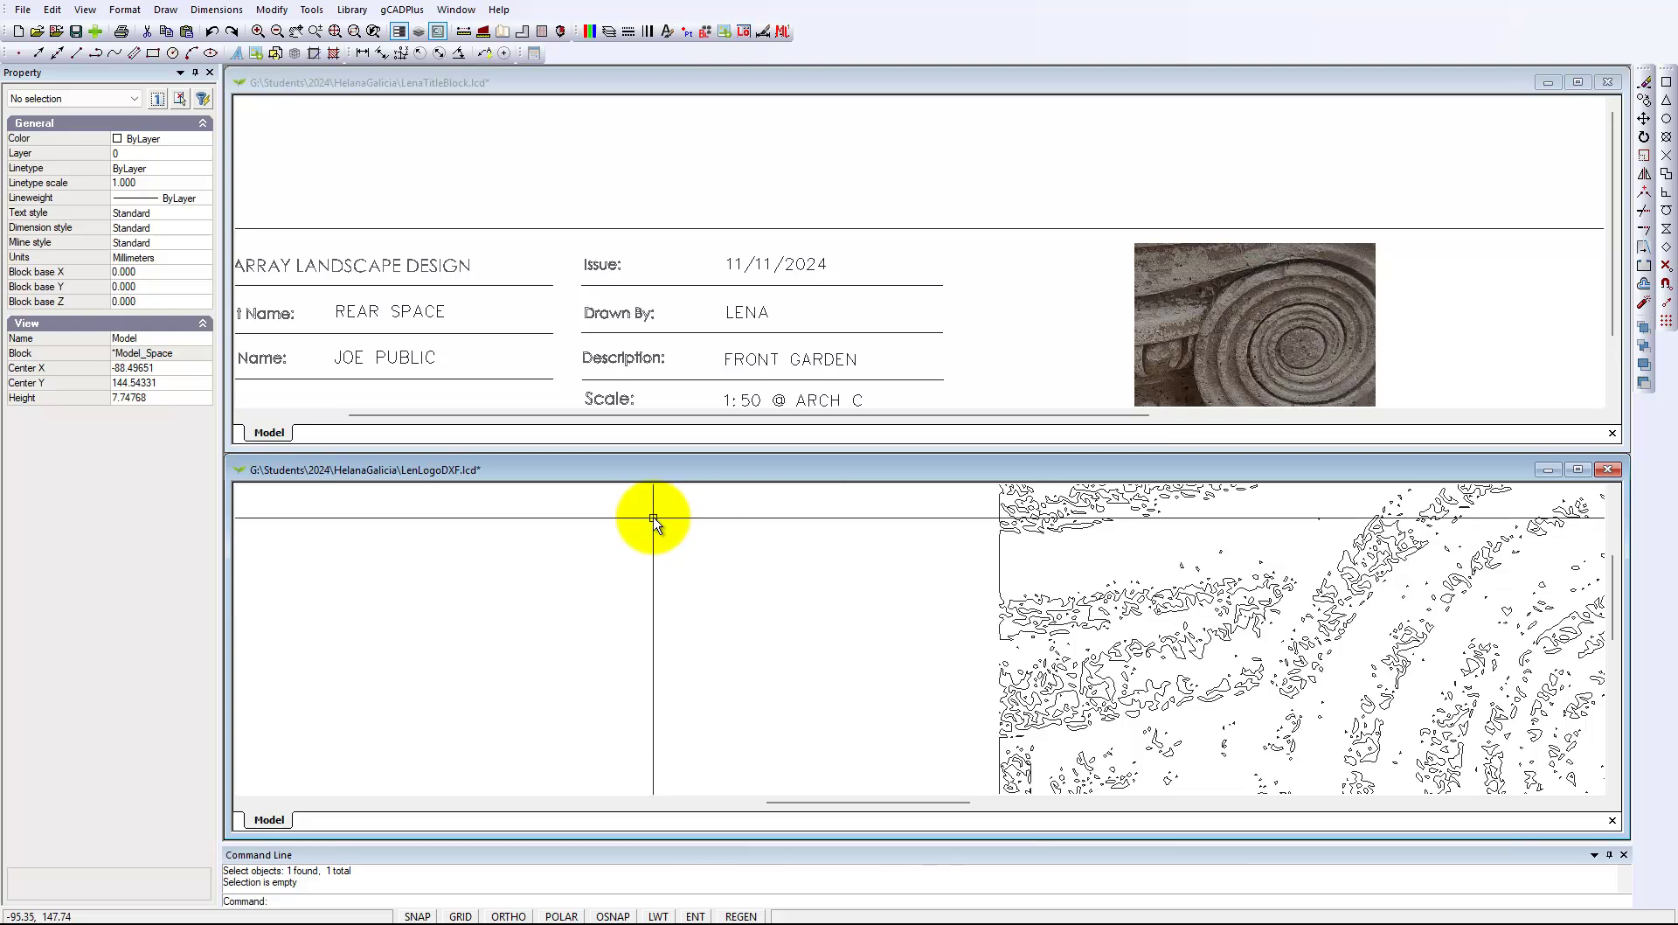
- Check the file size of the LenLogoDXF drawing with the logo exploded
left_click(22, 10)
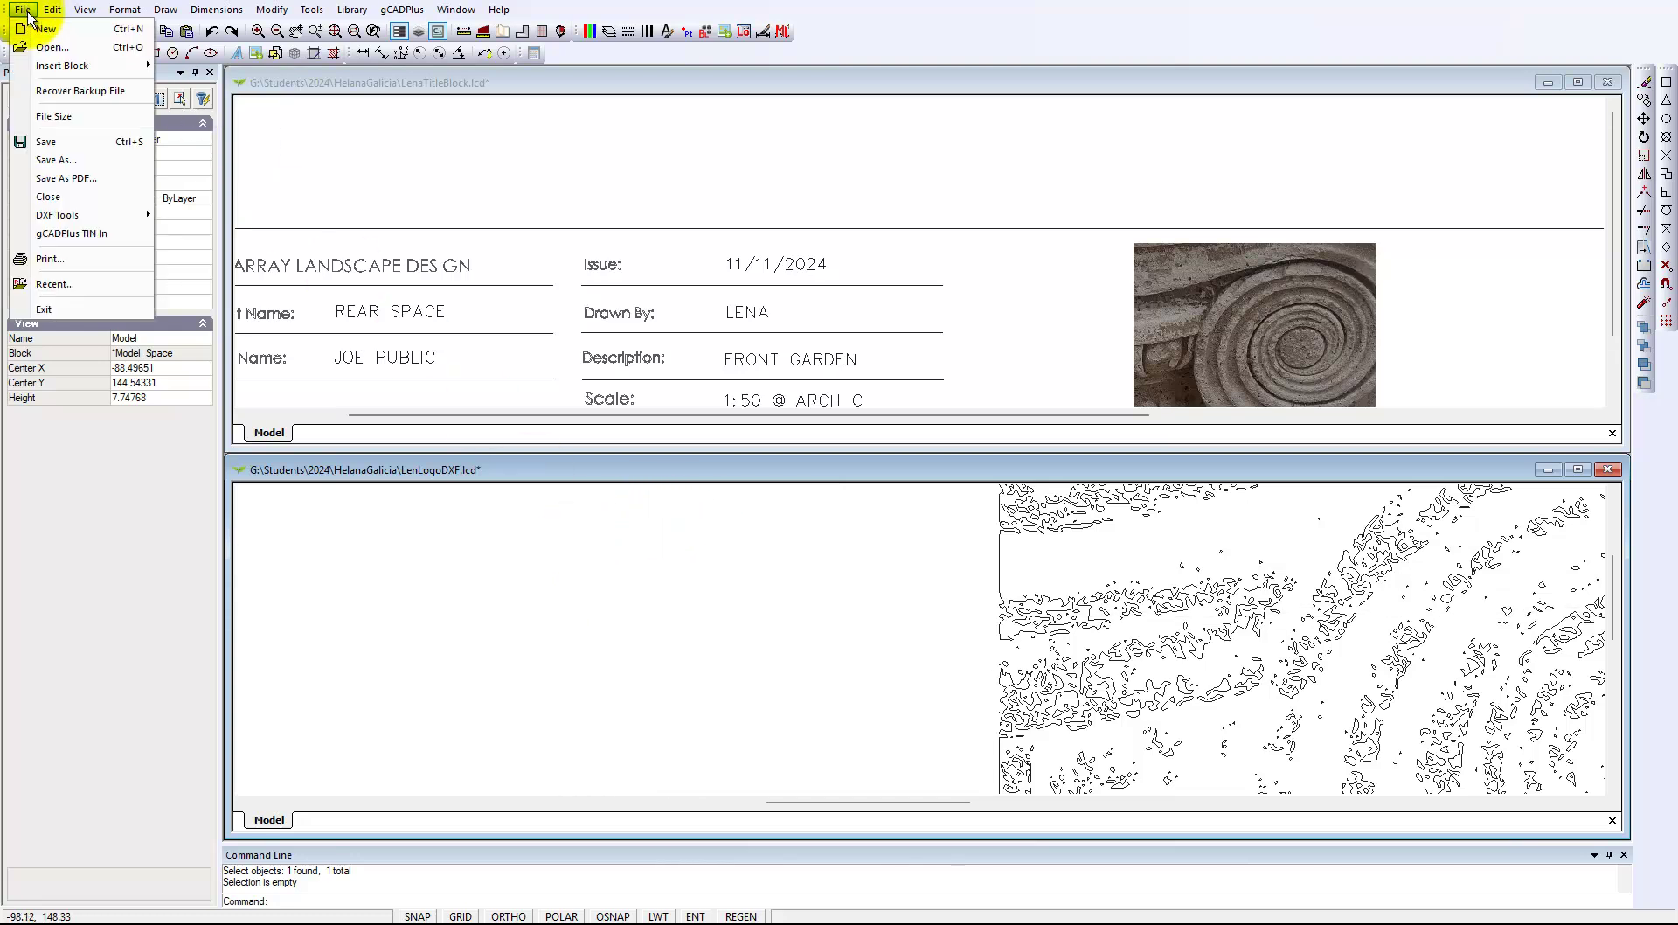
left_click(77, 117)
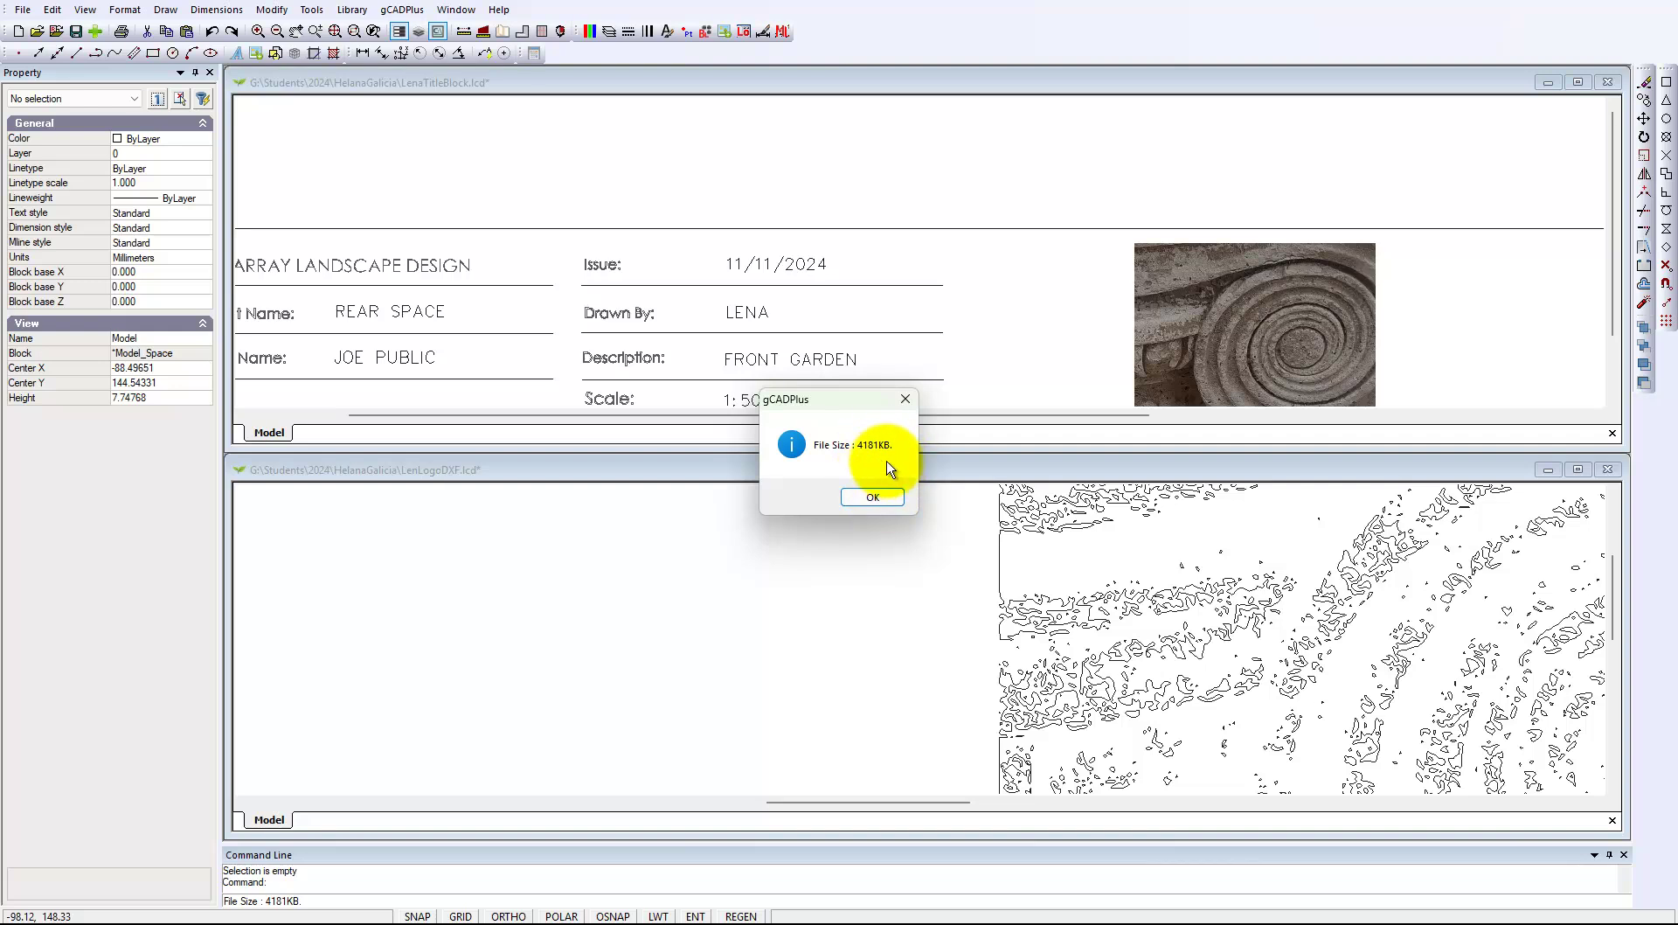
left_click(909, 401)
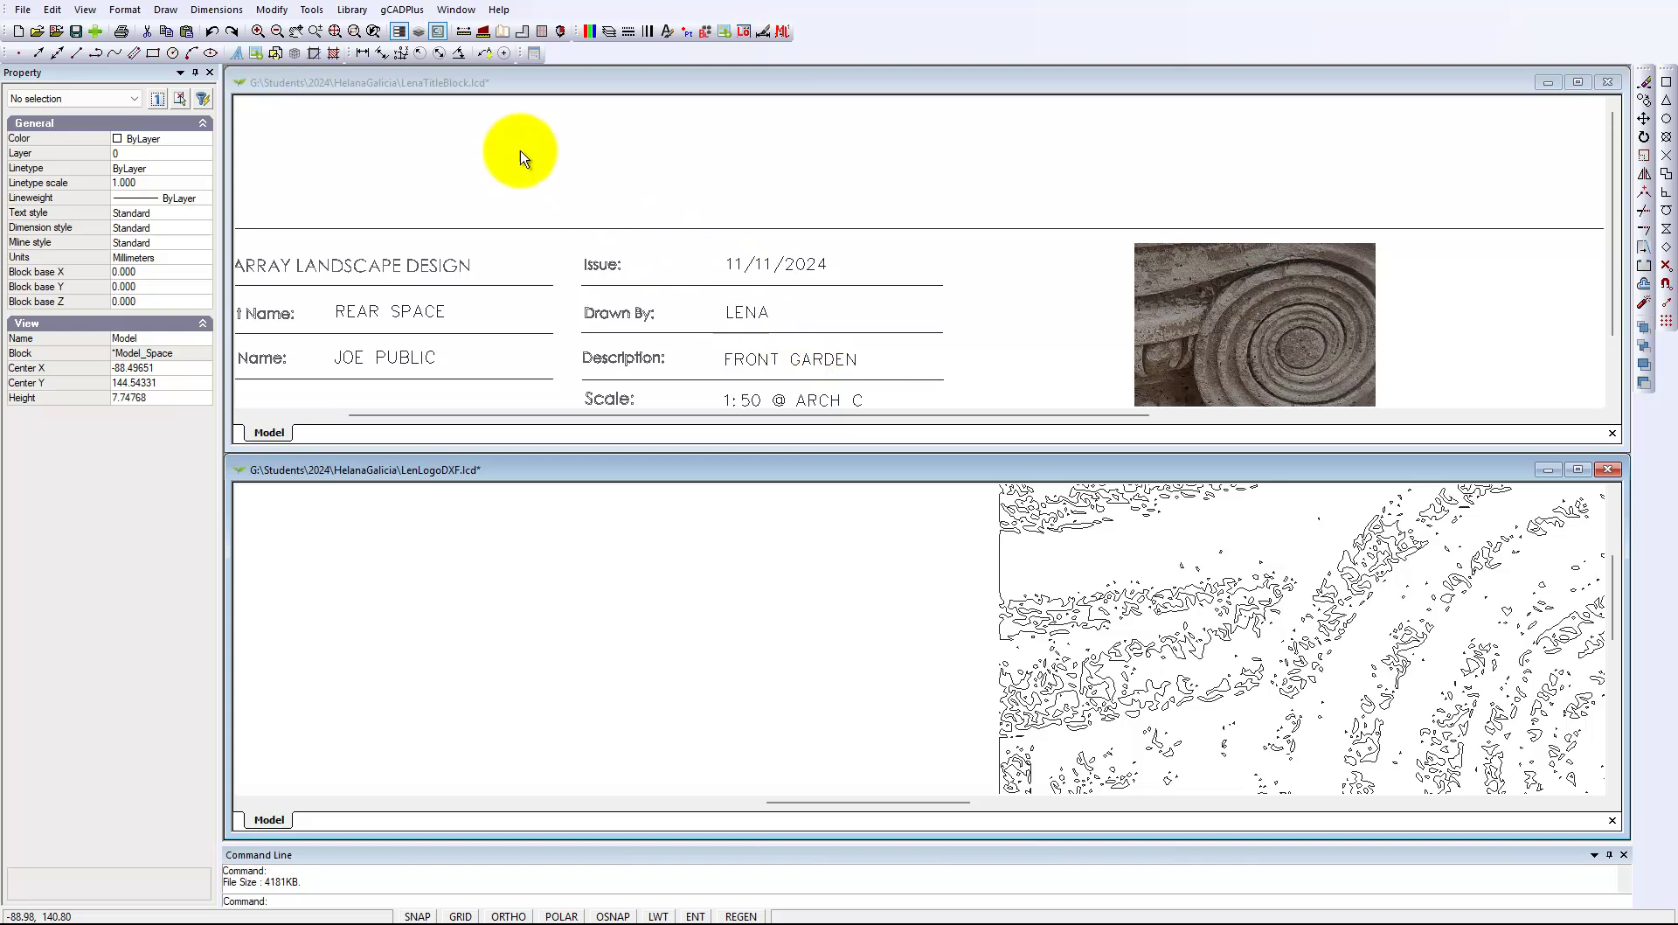
- Purge the unused objects from the LenLogoDXF drawing and dismiss the summary
left_click(311, 10)
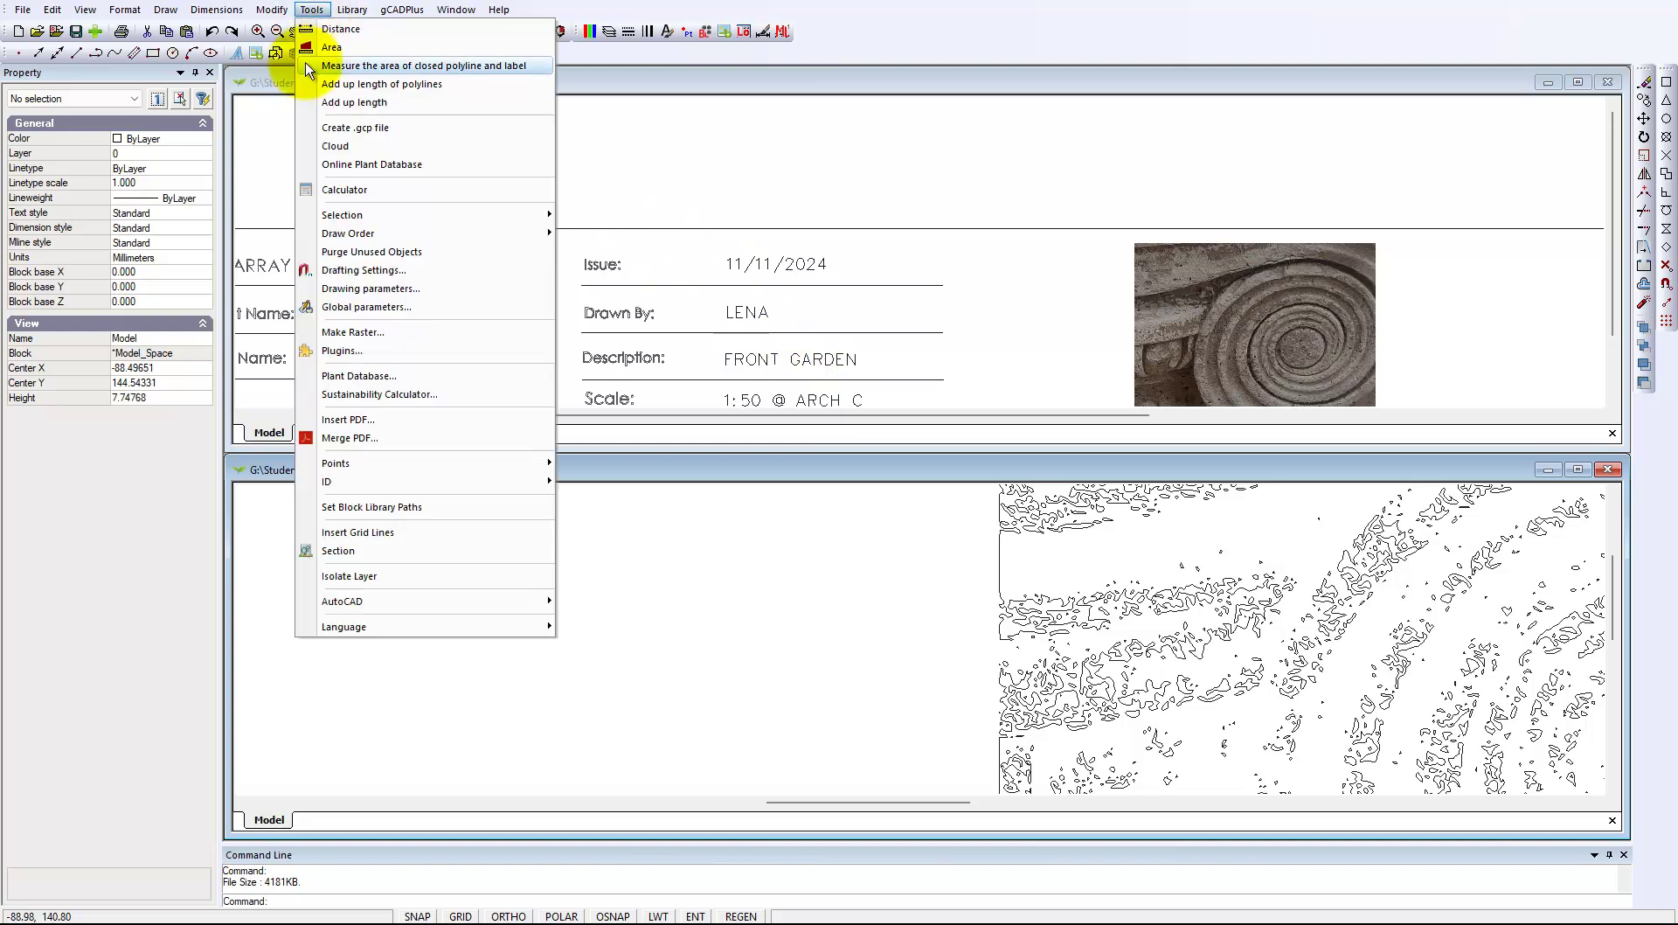
left_click(385, 252)
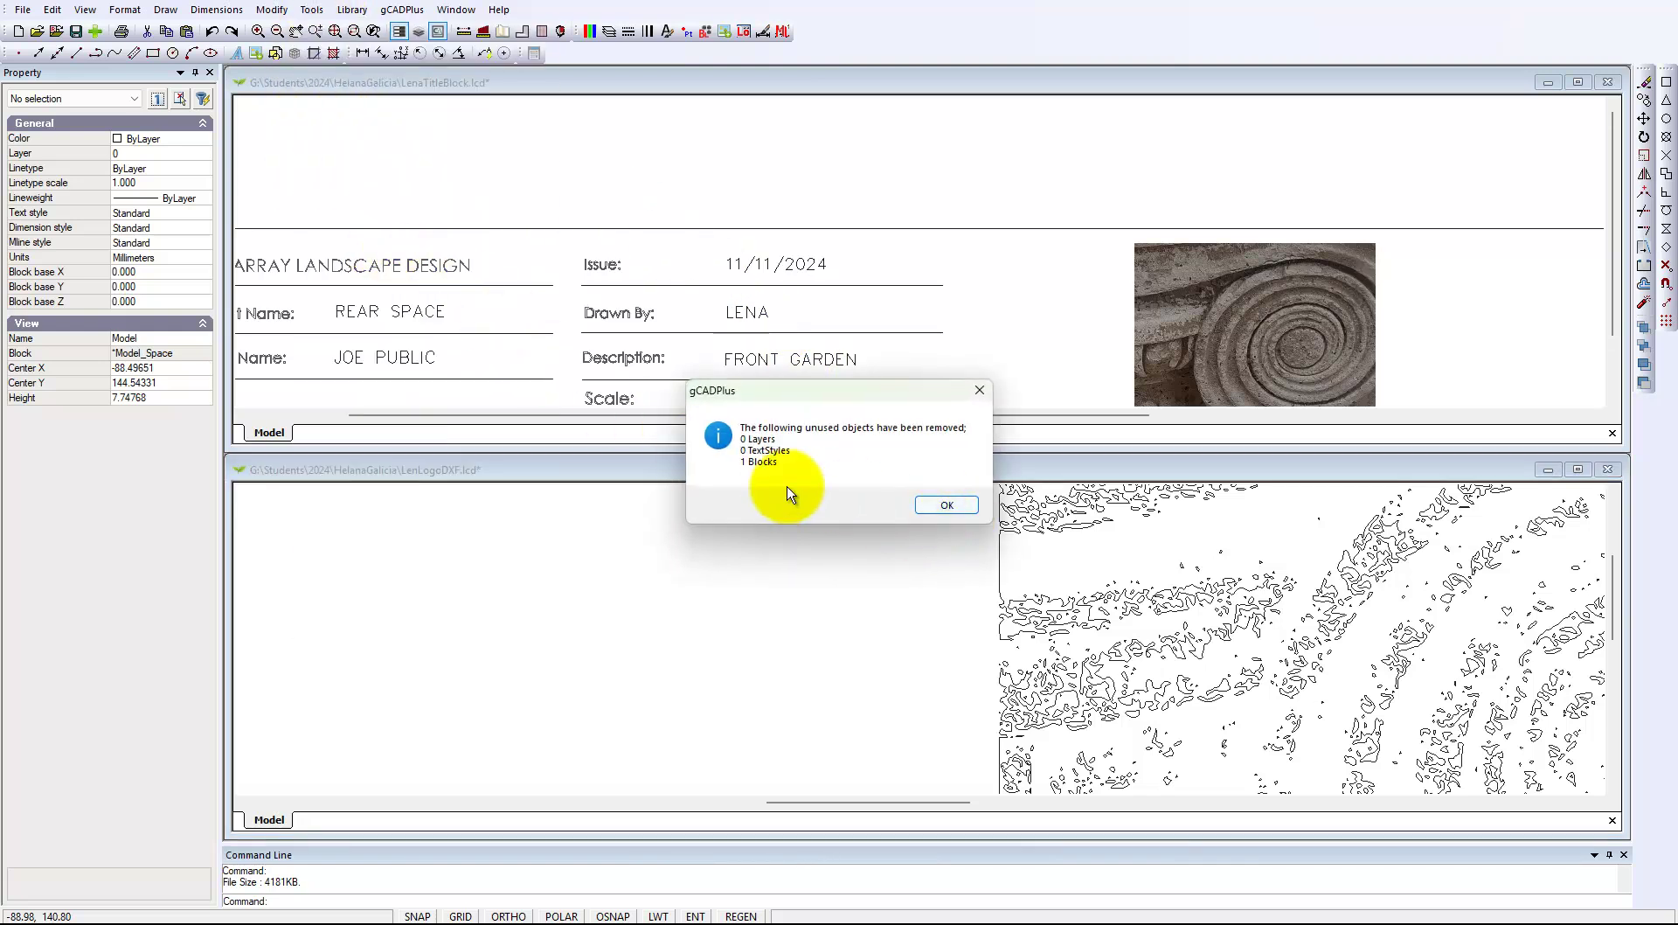
left_click(944, 504)
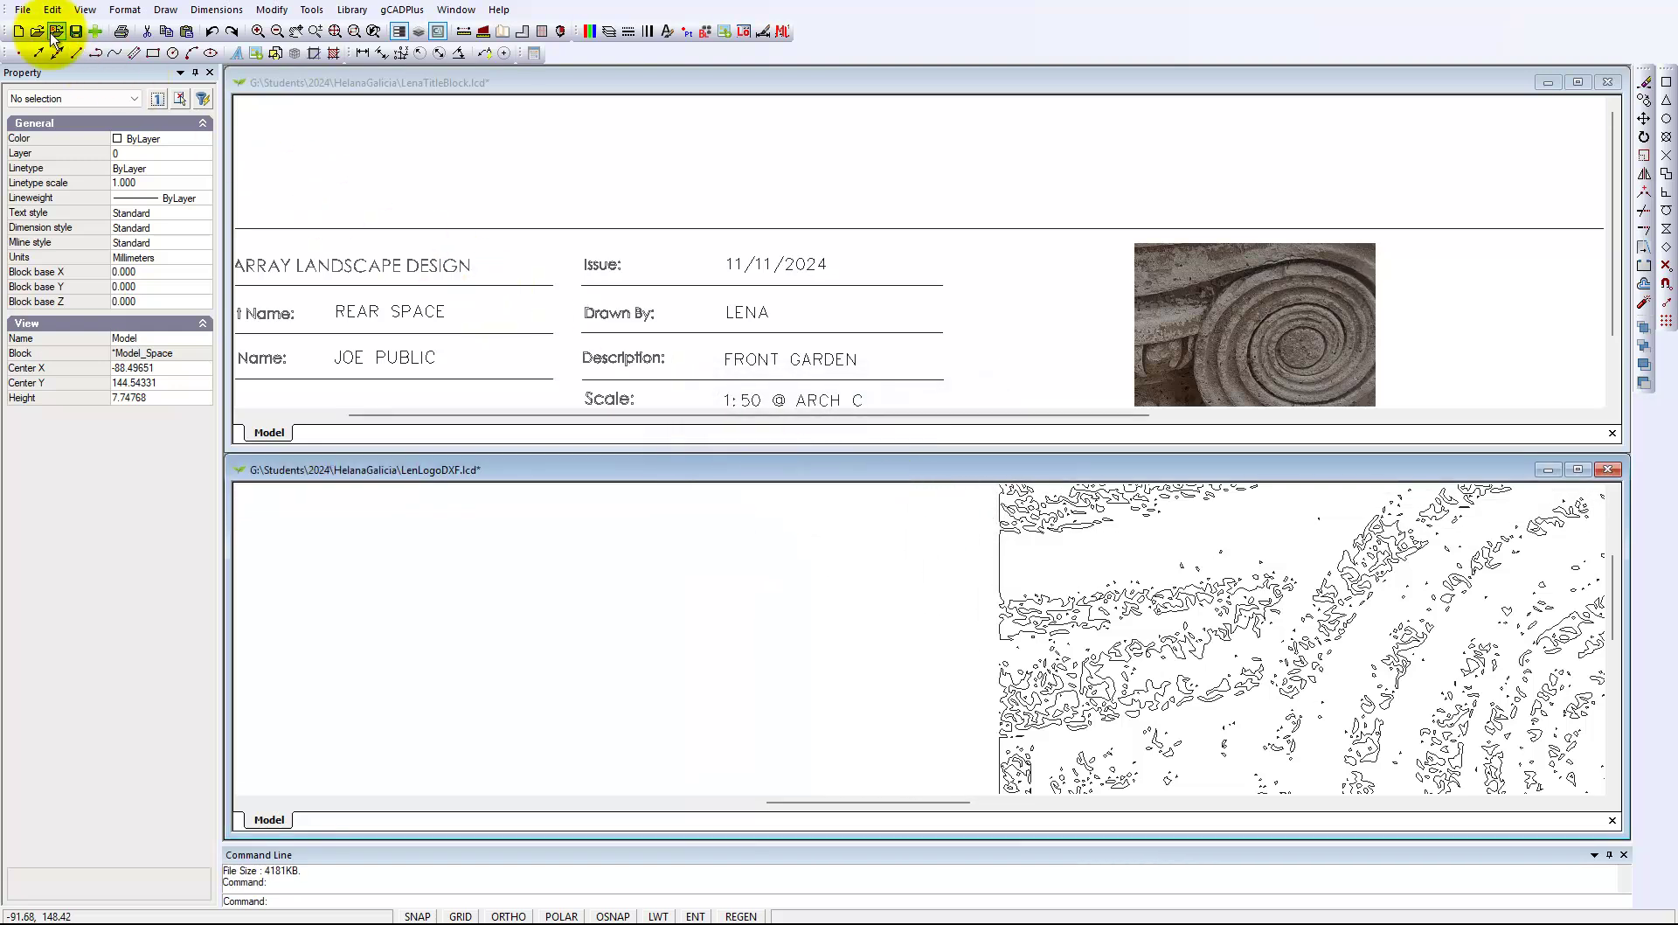
- Recheck the file size of the purged LenLogoDXF drawing and view the whole traced logo beside the title block text
left_click(23, 9)
left_click(49, 116)
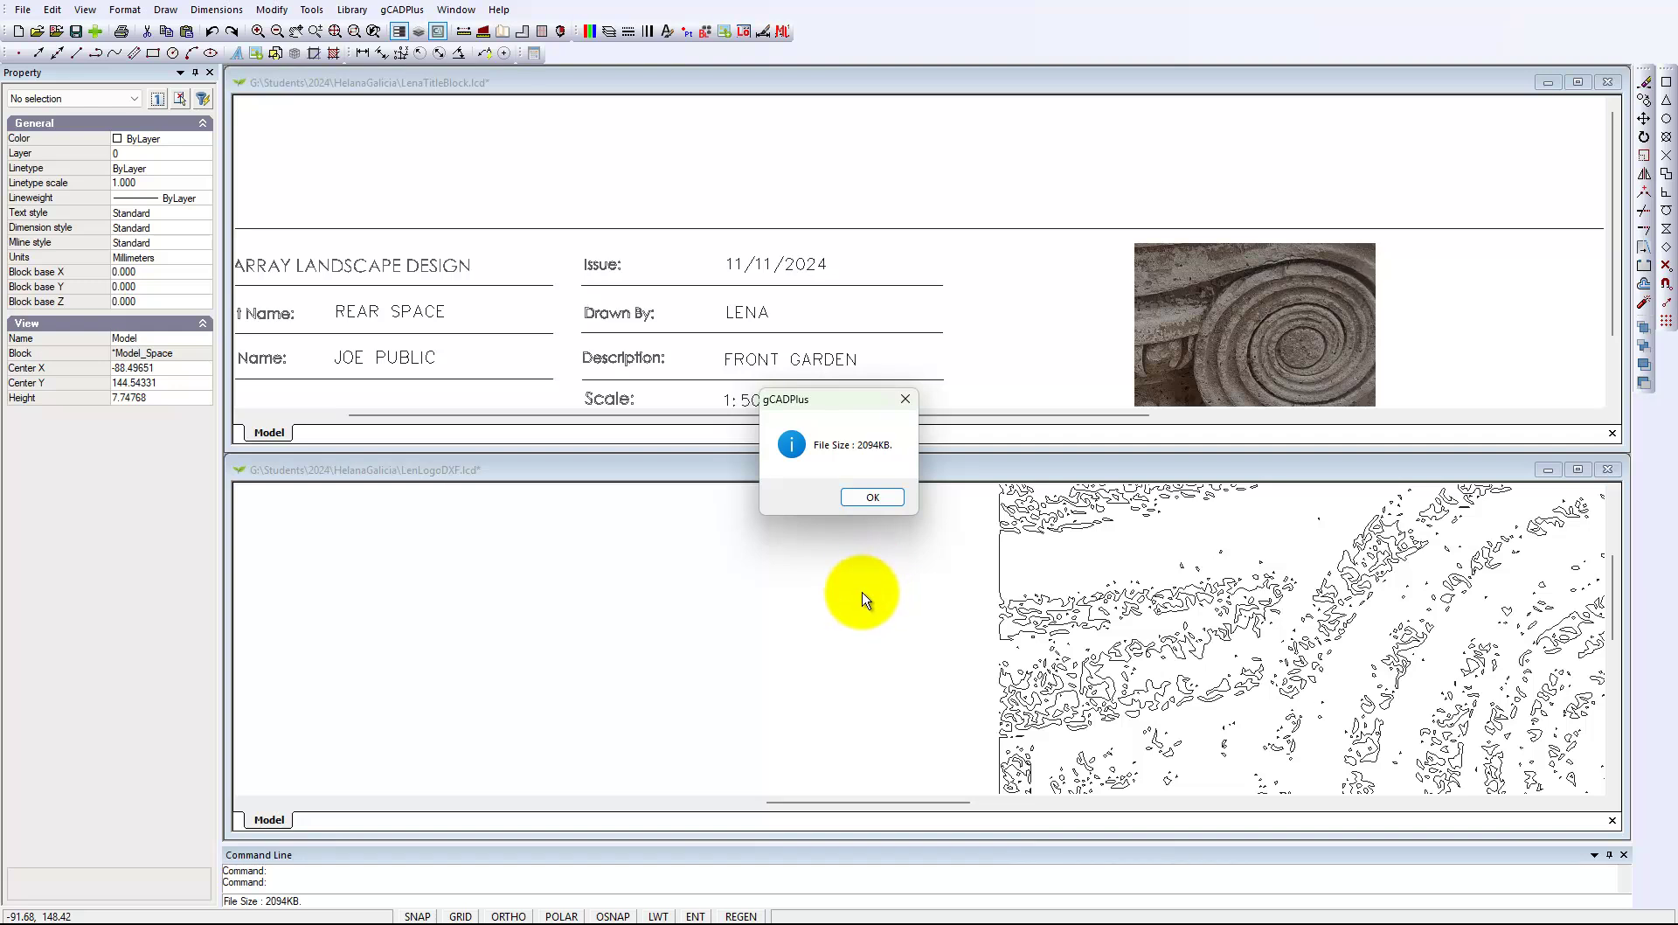
left_click(872, 502)
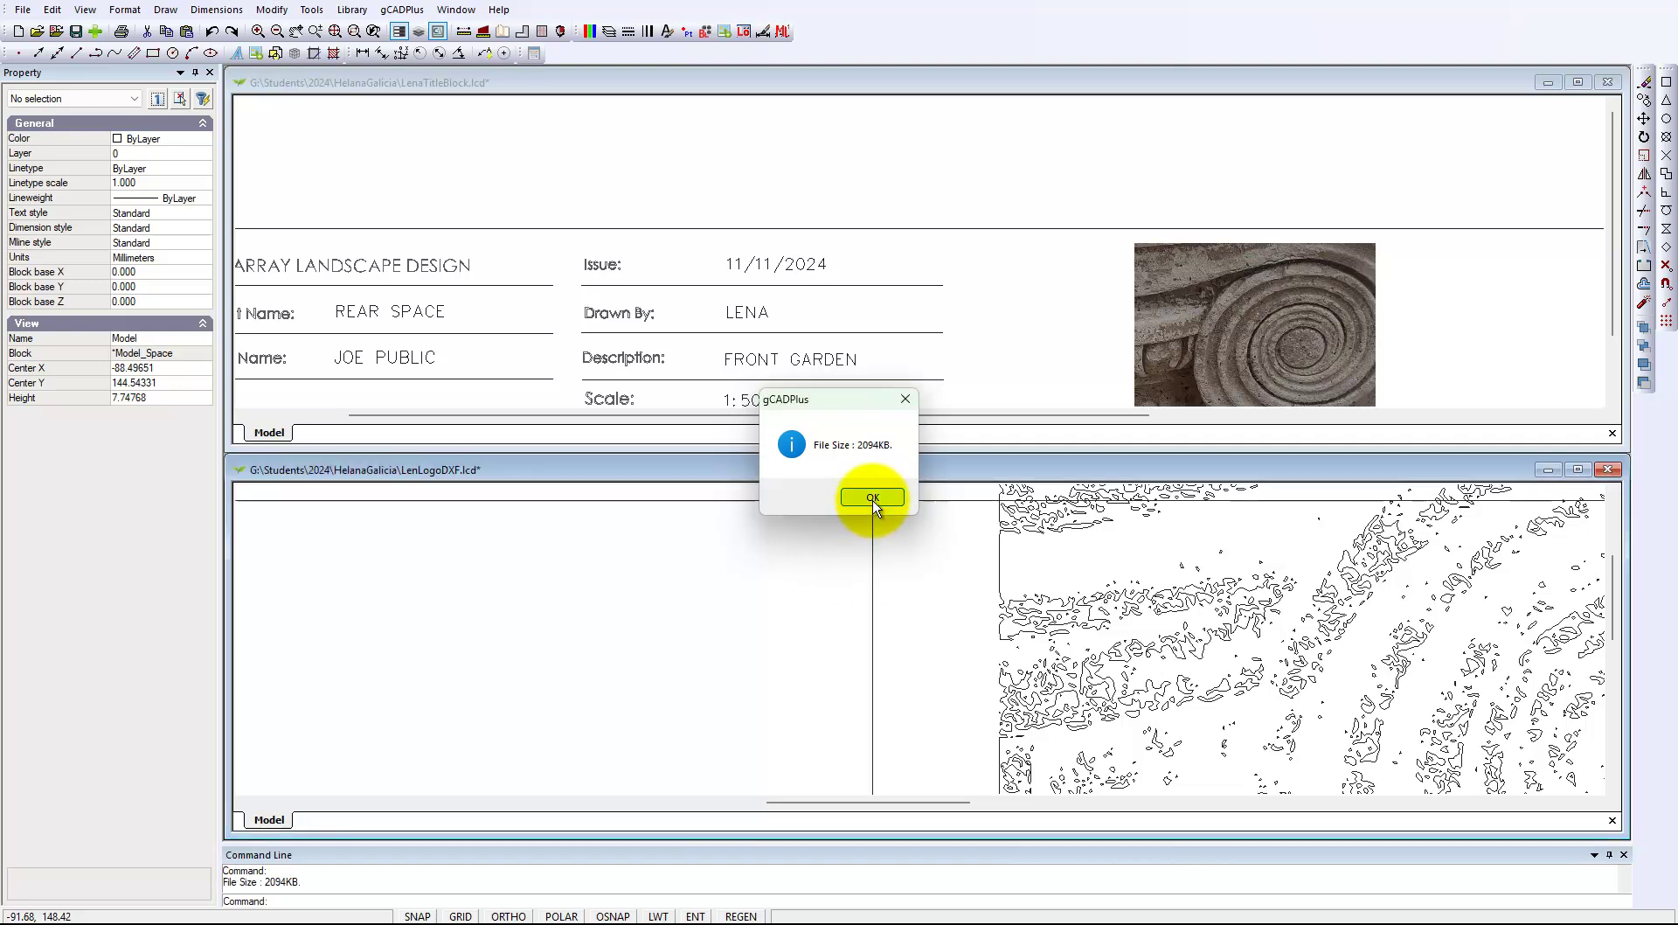
scroll(943, 647, "down", 5)
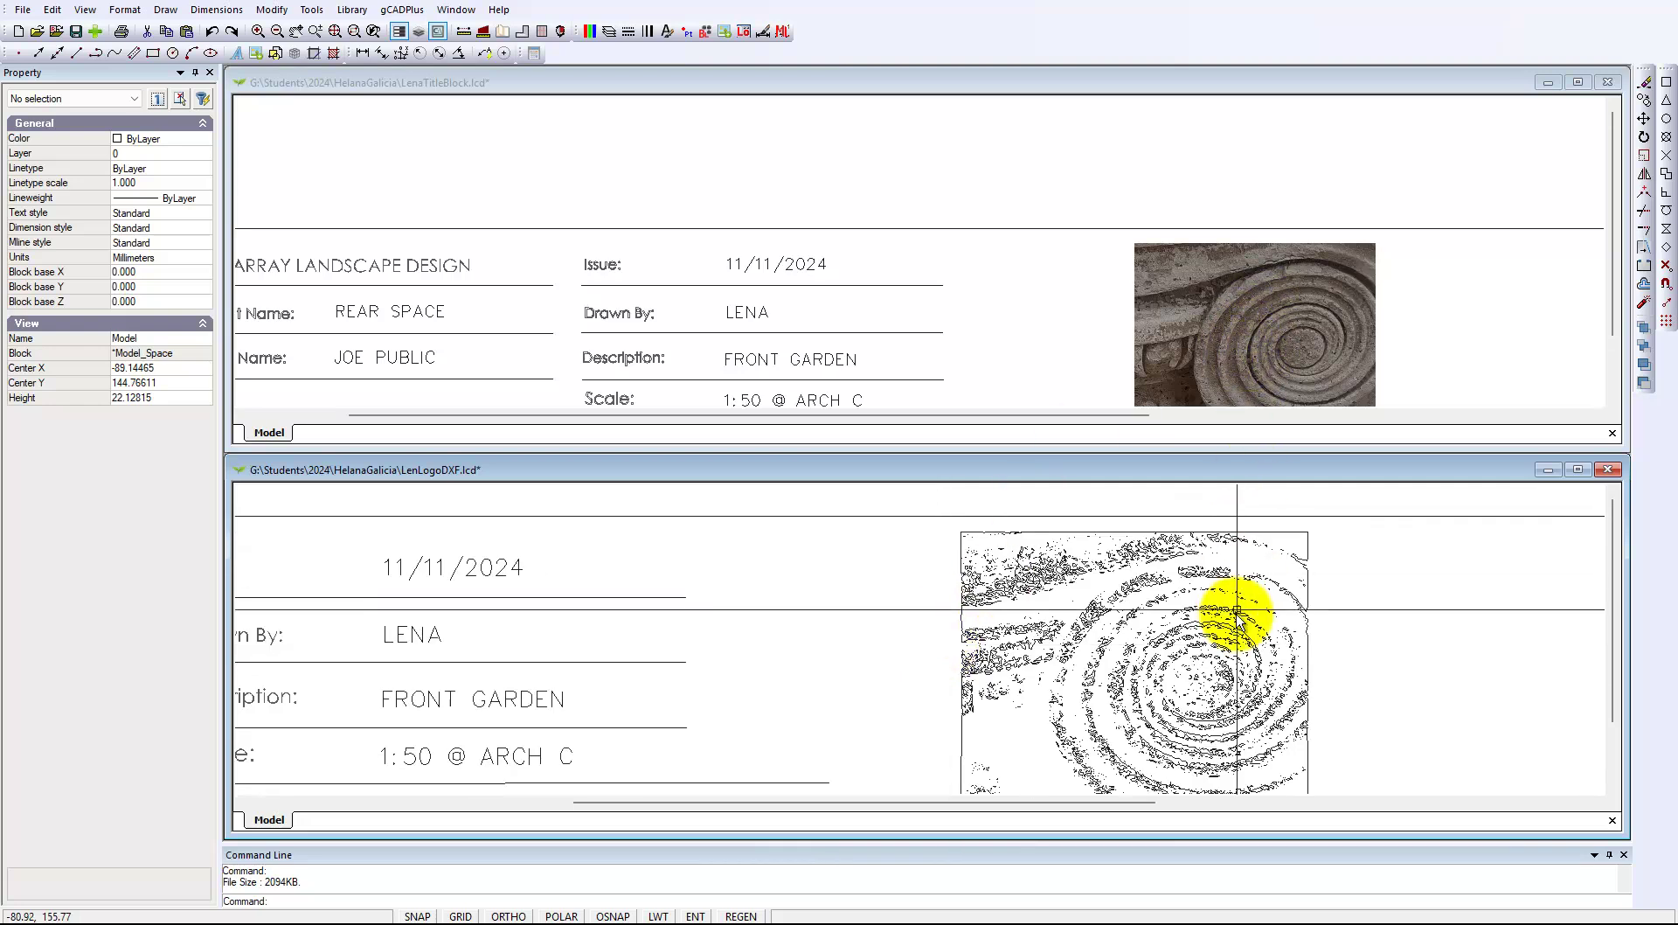
scroll(1232, 643, "down", 1)
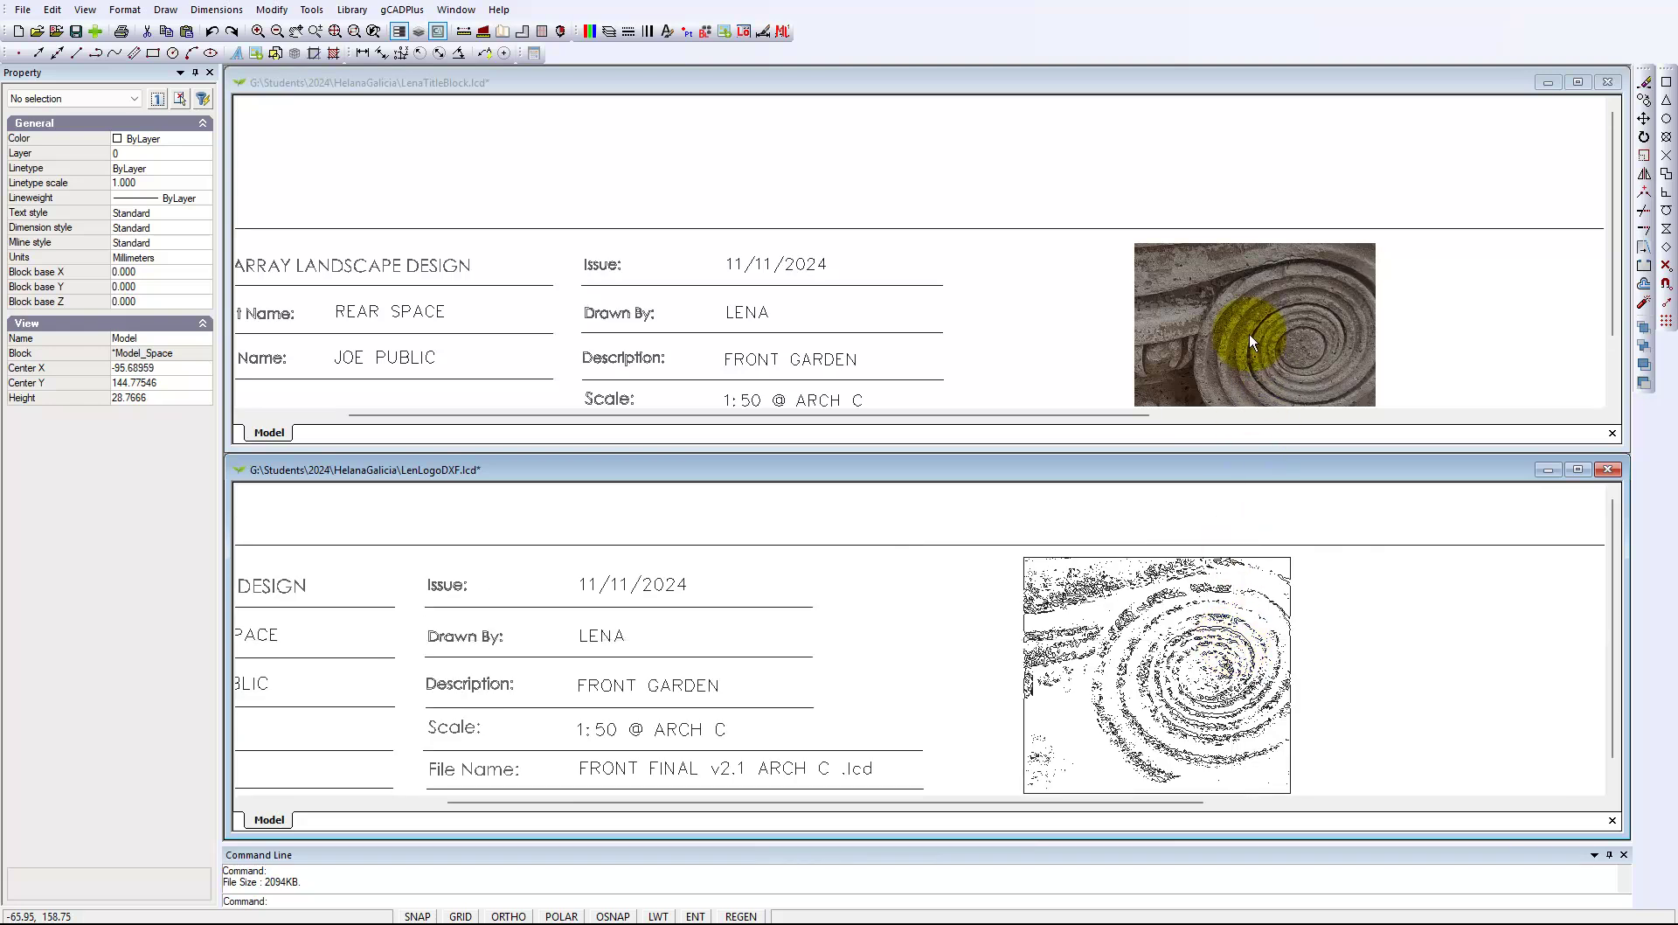
- Make LenaTitleBlock the active drawing and enlarge its window downward to show the complete title block and logo image
left_click(1027, 330)
left_click(752, 313)
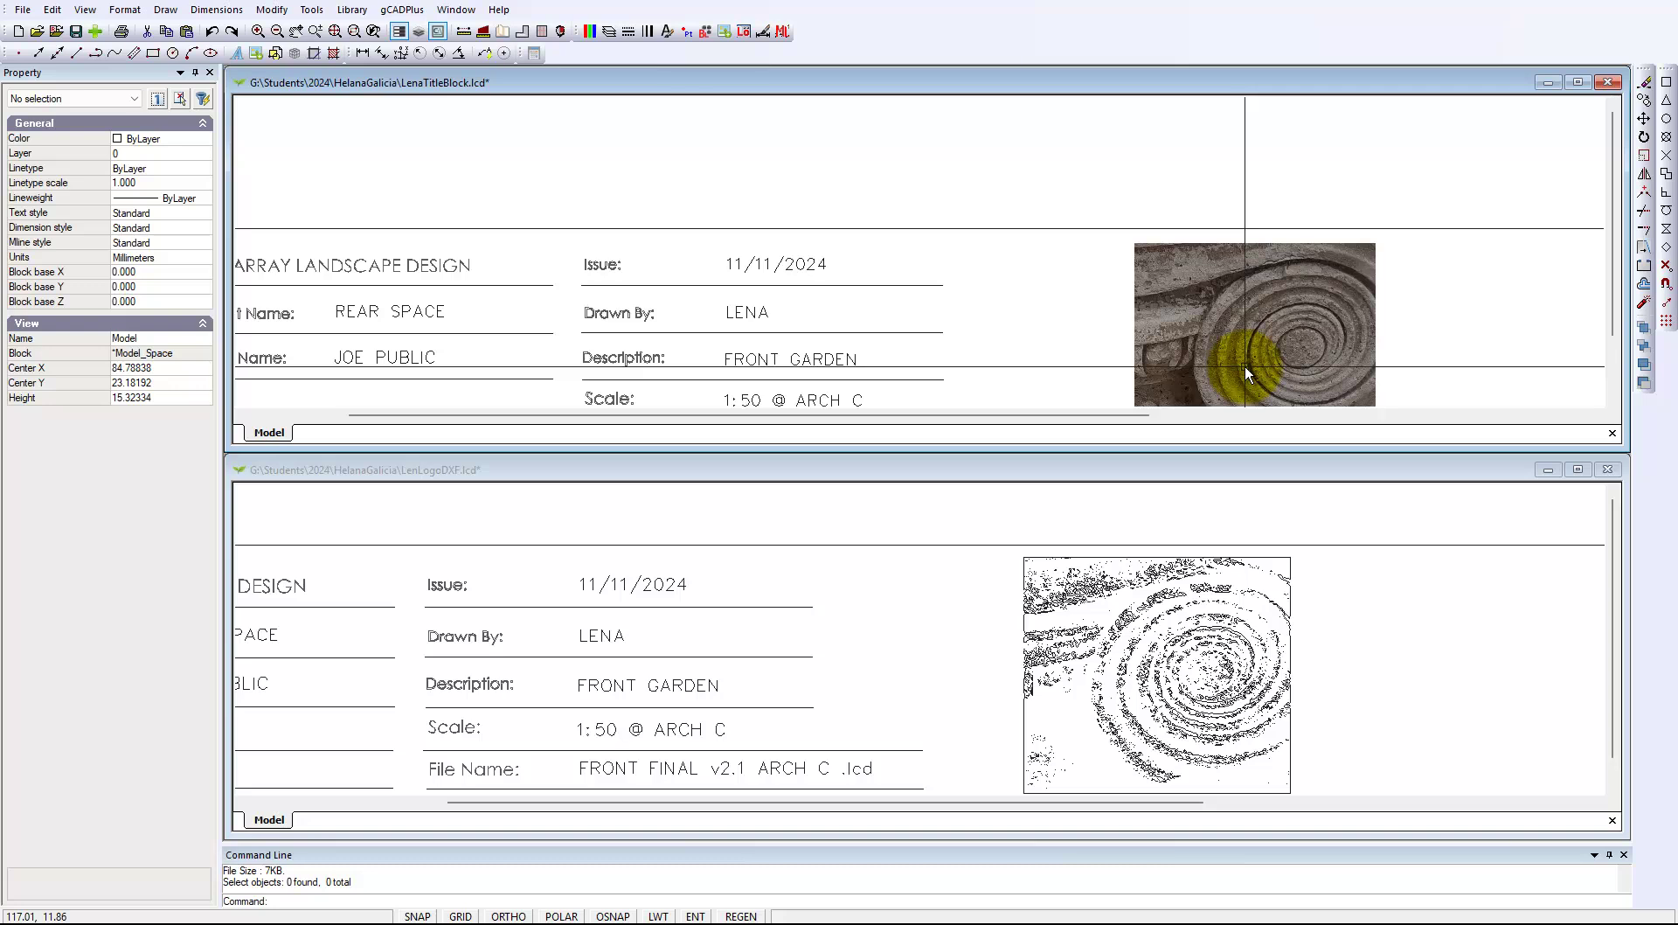
key("Escape")
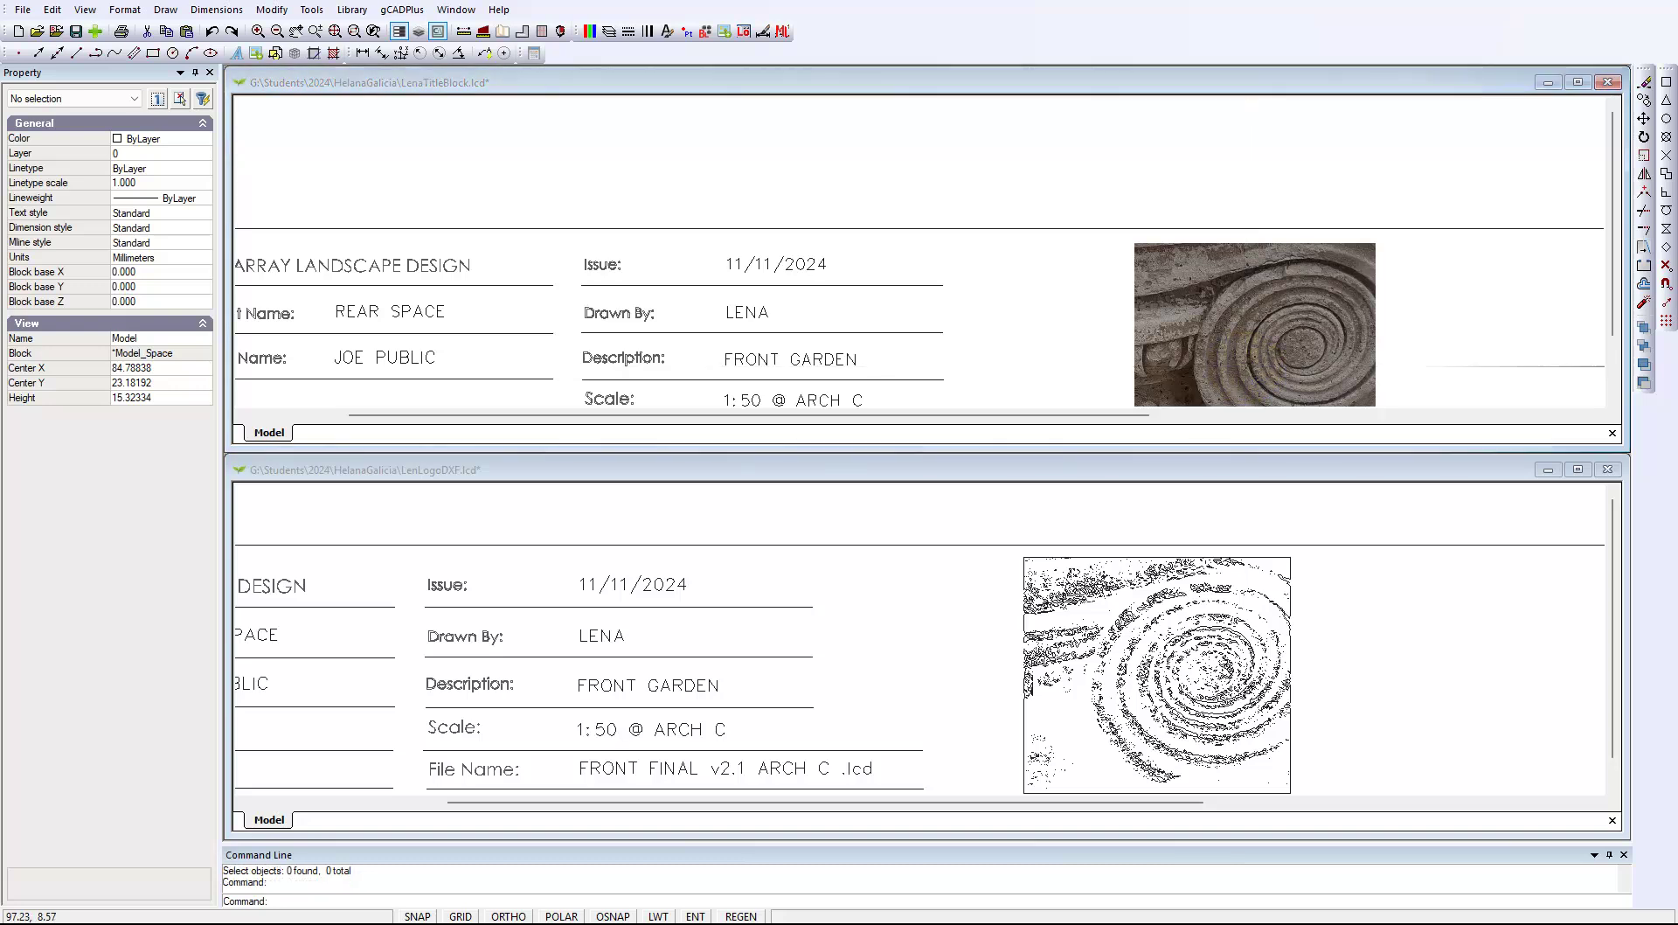
left_click(980, 352)
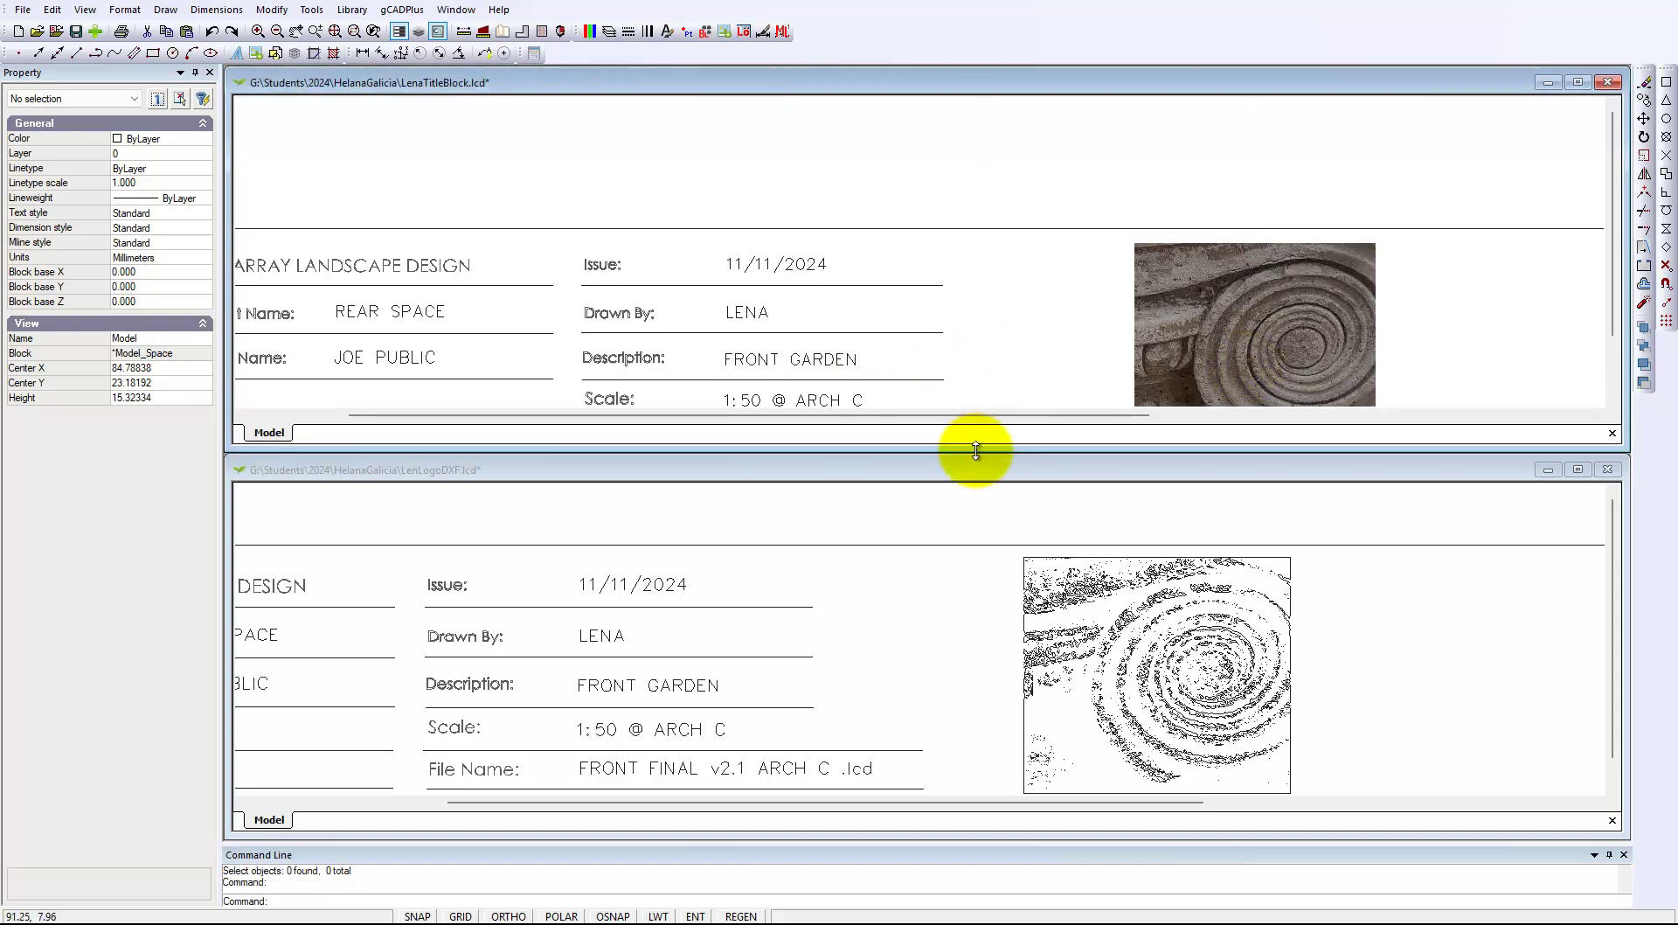
left_click_drag(975, 450, 999, 739)
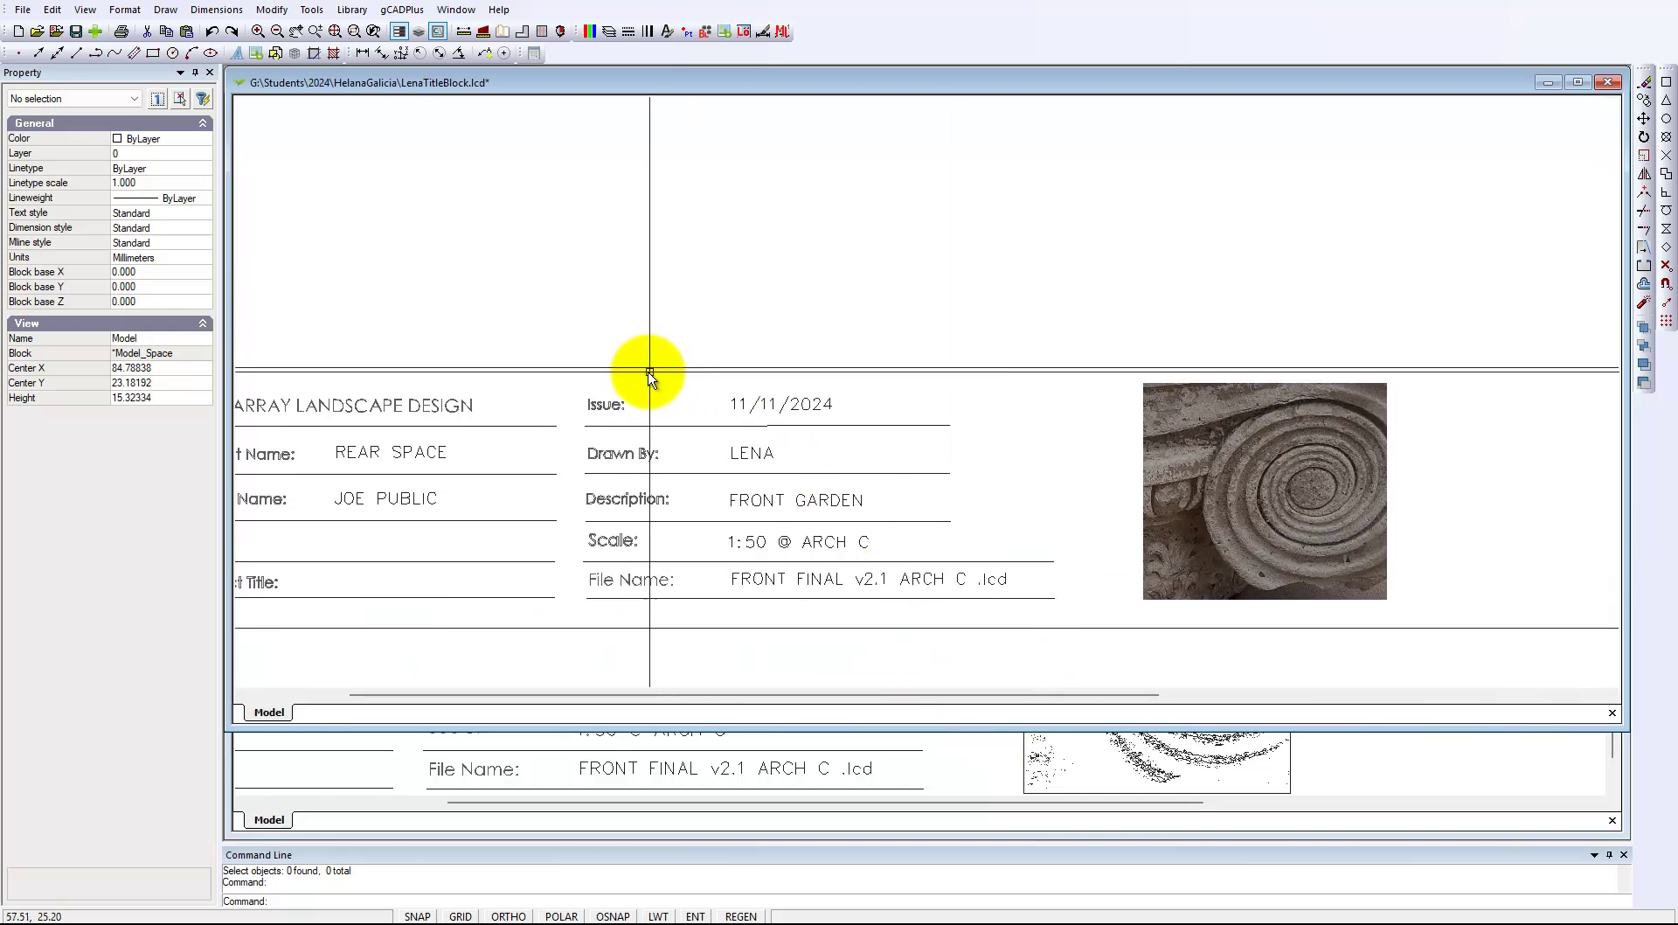
- Check the saved path of the linked LenaLogo image in the Image Manager and close the manager
left_click(124, 10)
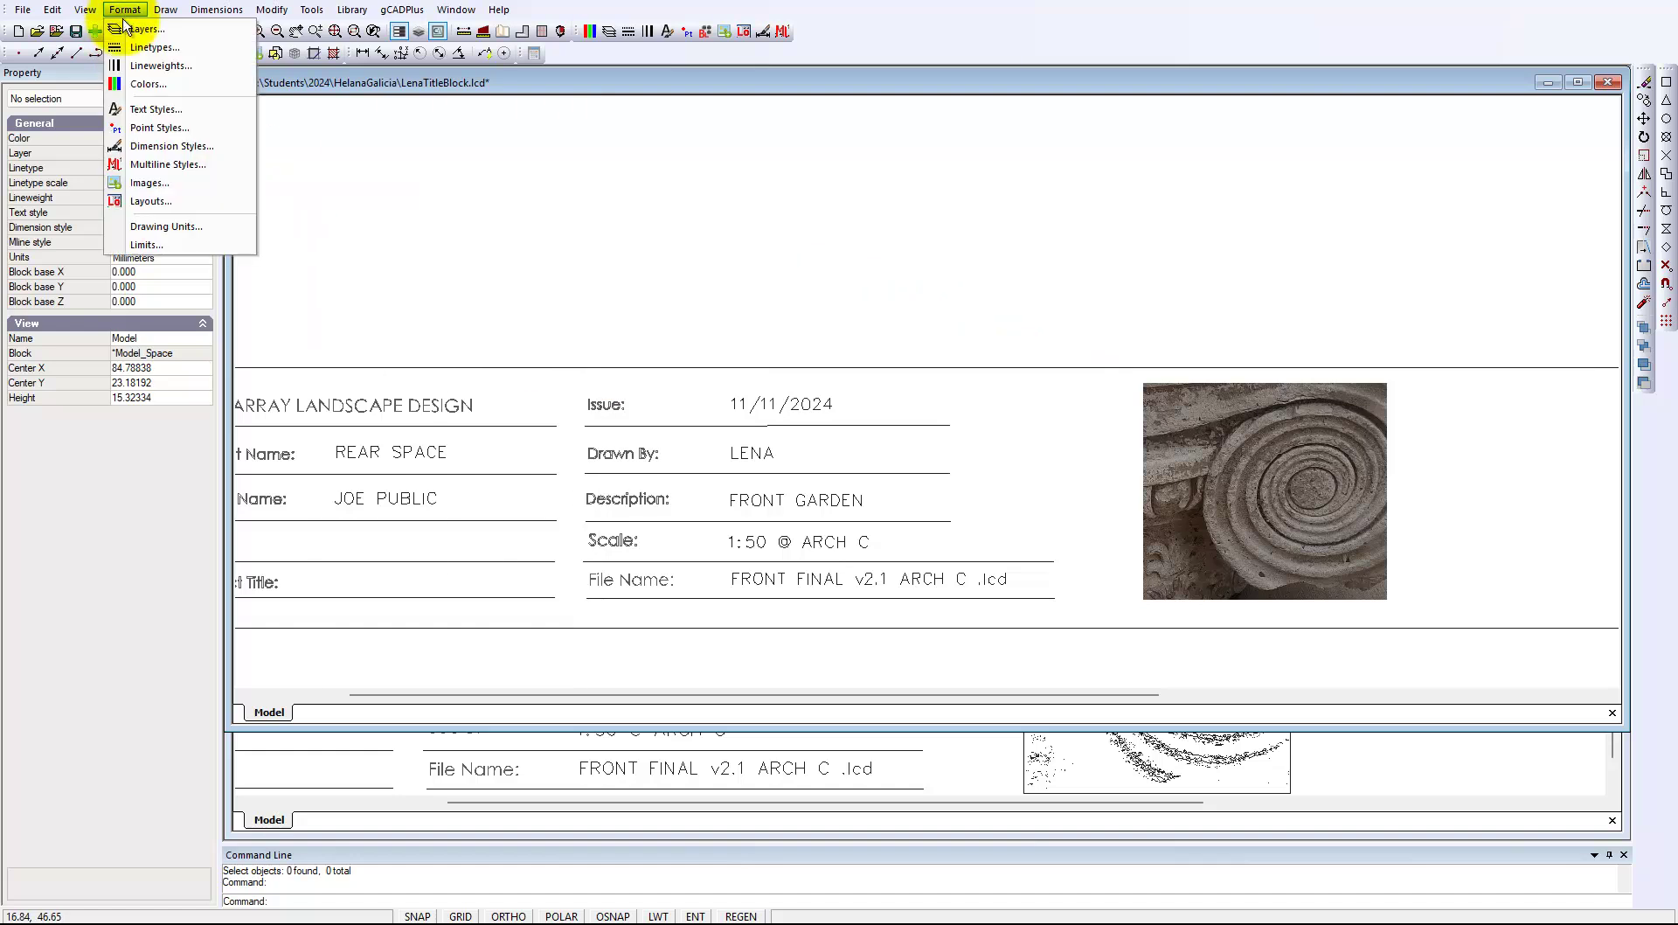
left_click(206, 184)
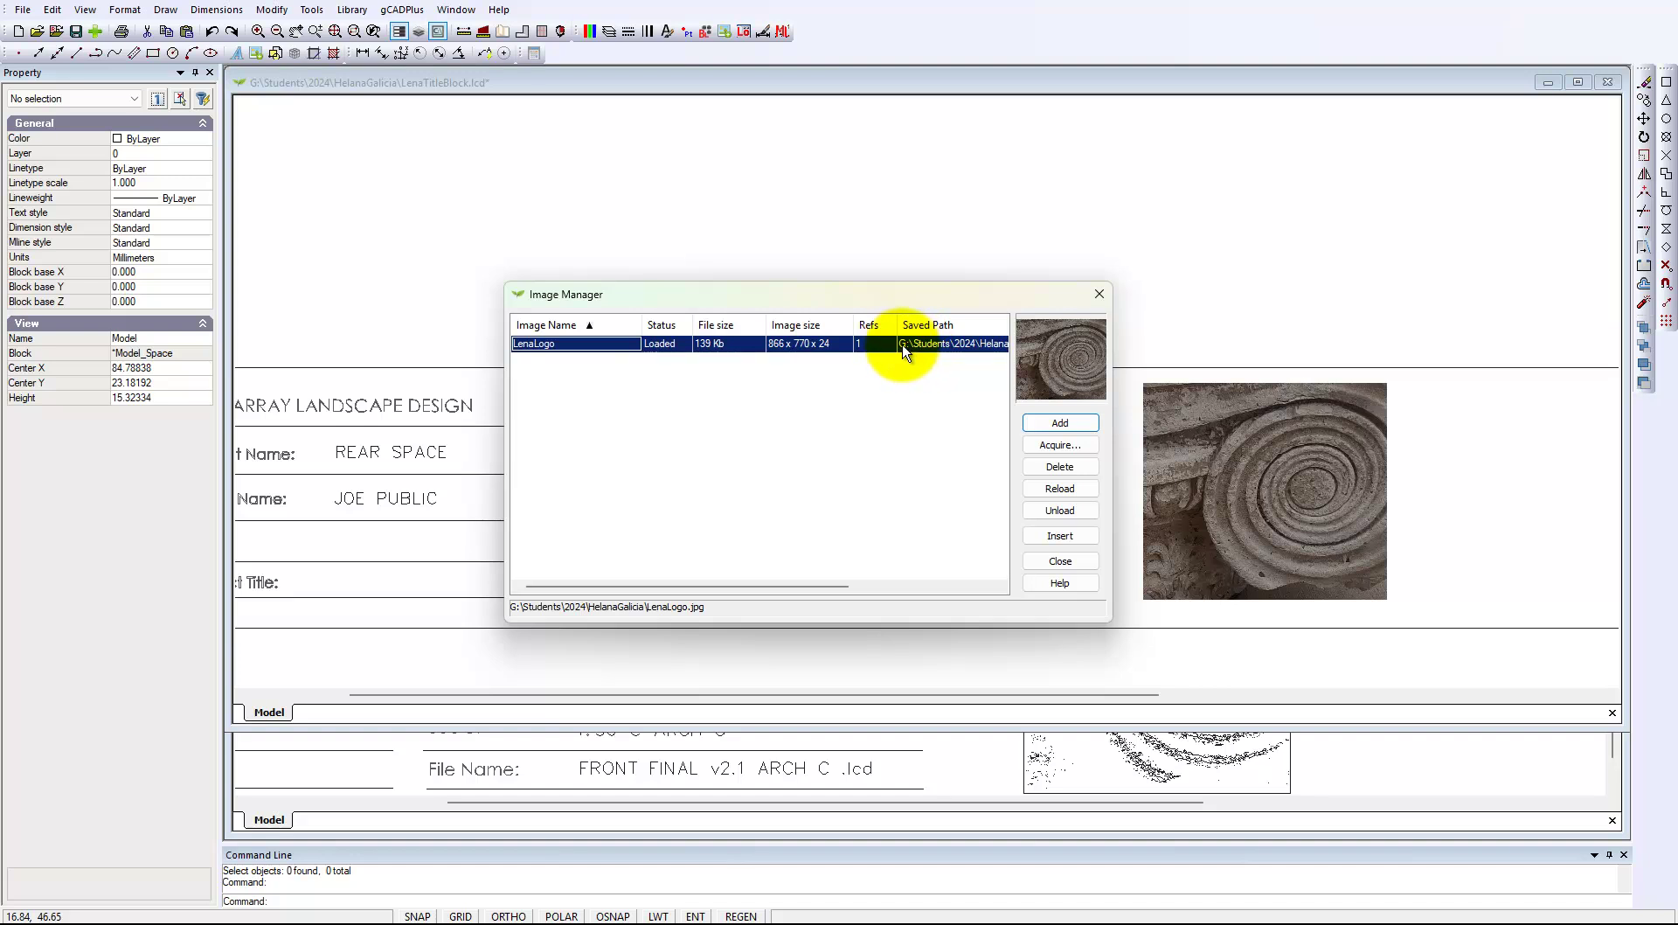
left_click(1098, 295)
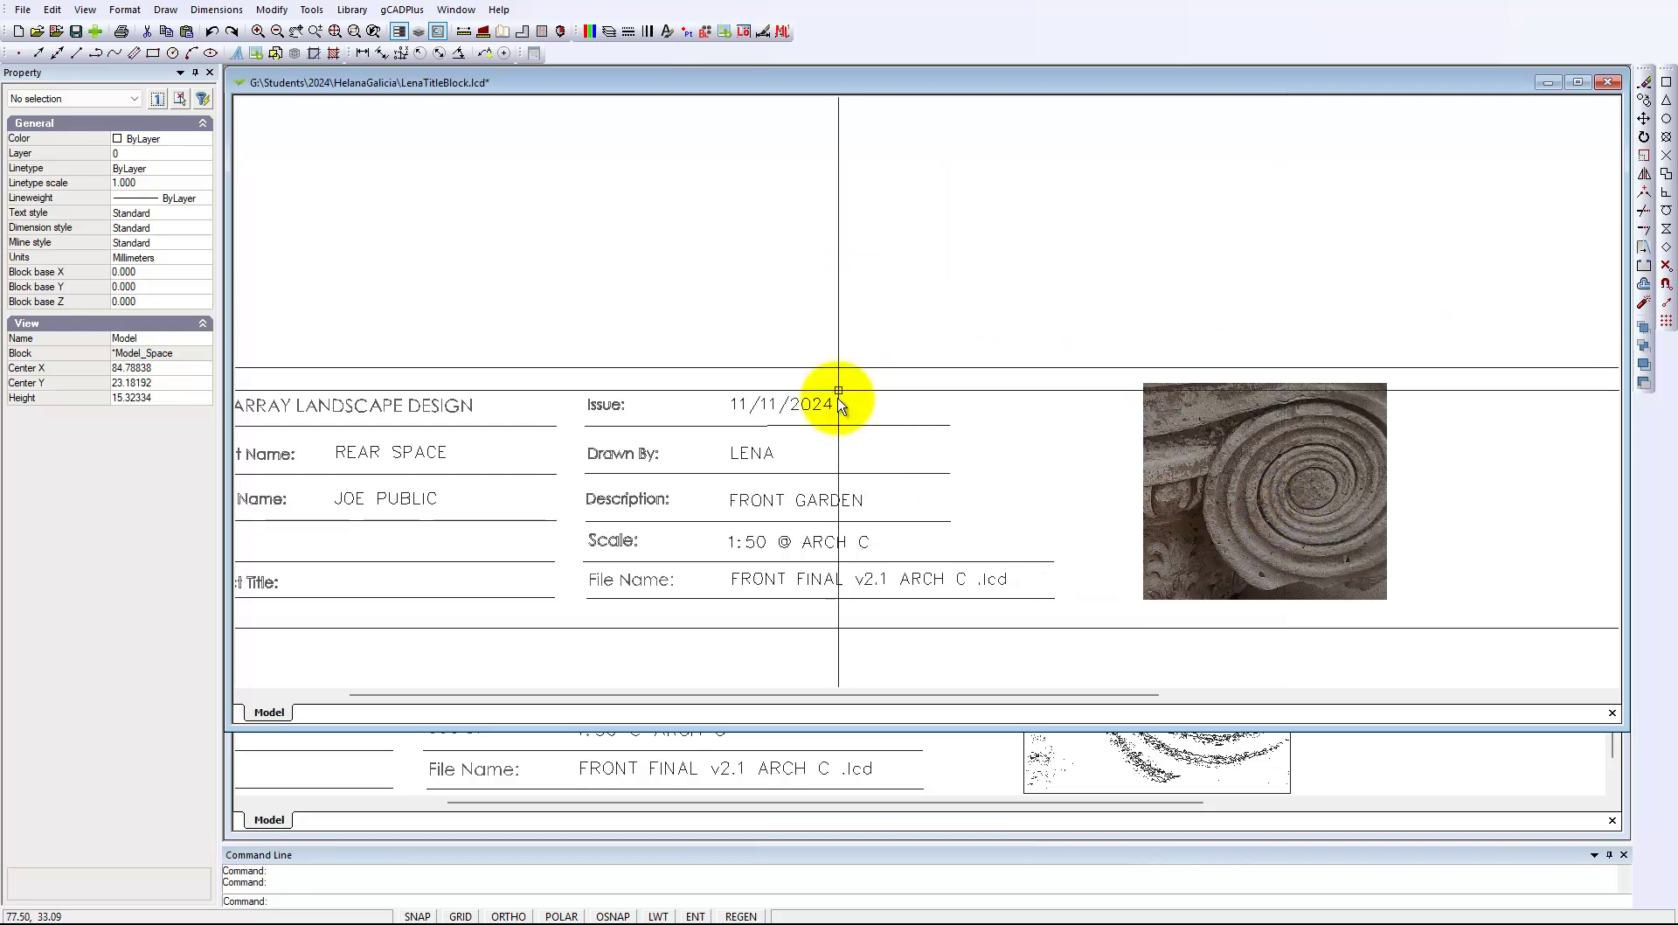
- Switch to File Explorer and show the contents of the Logos folder inside AWLD on Local Disk (C:)
mouse_move(874, 922)
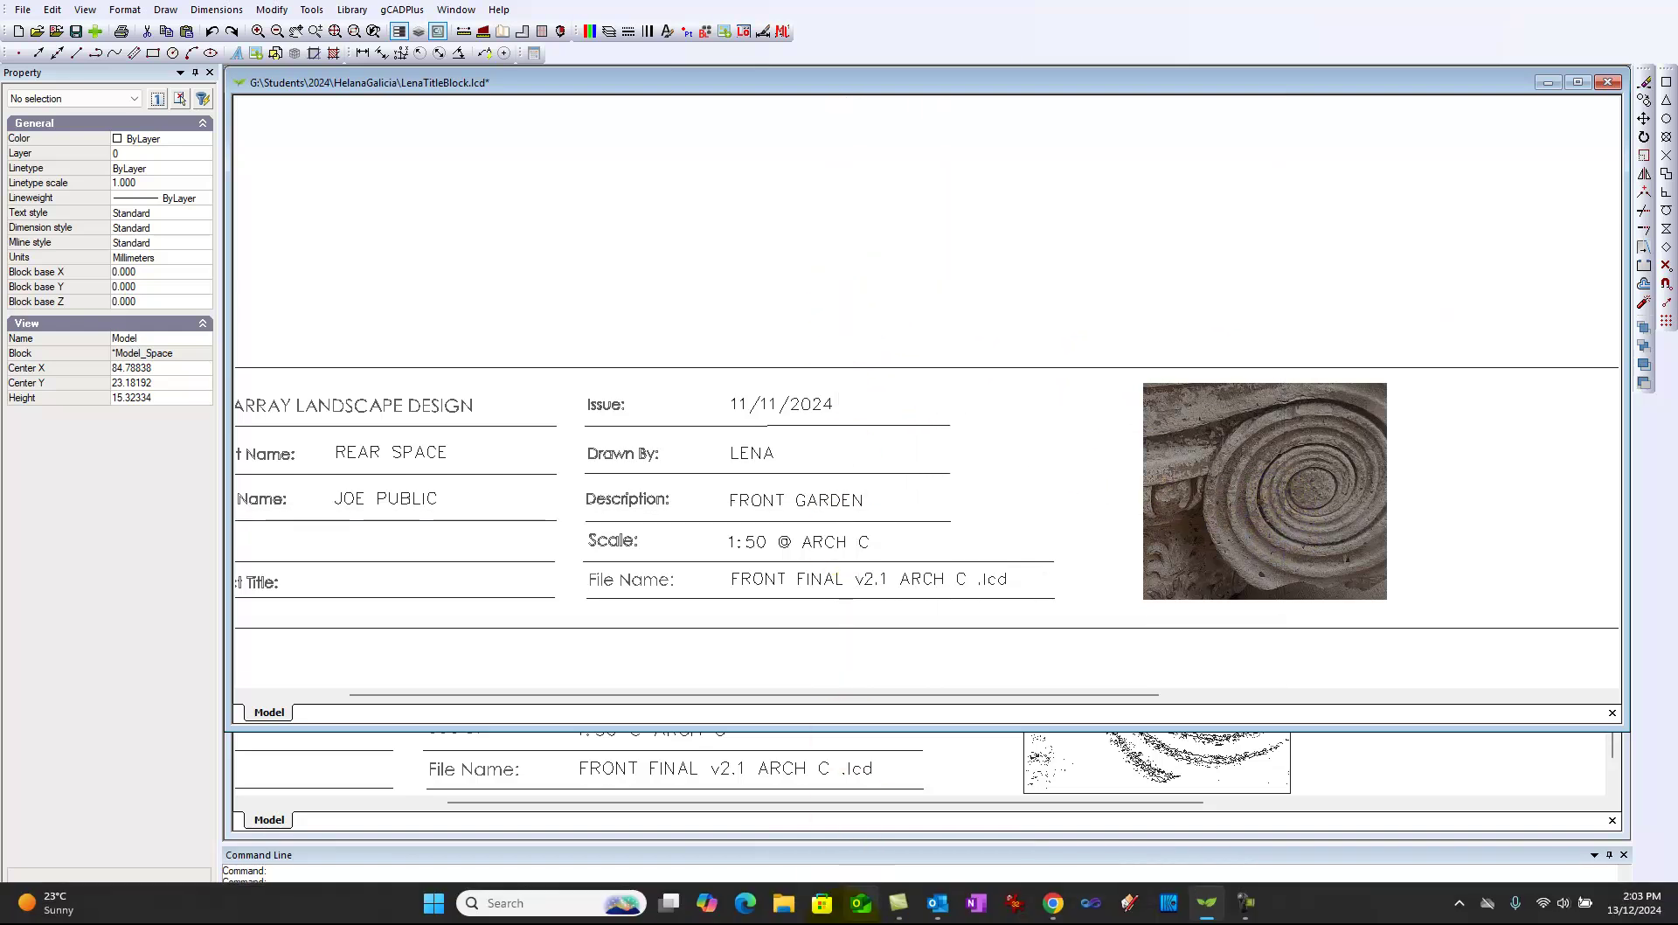
left_click(792, 909)
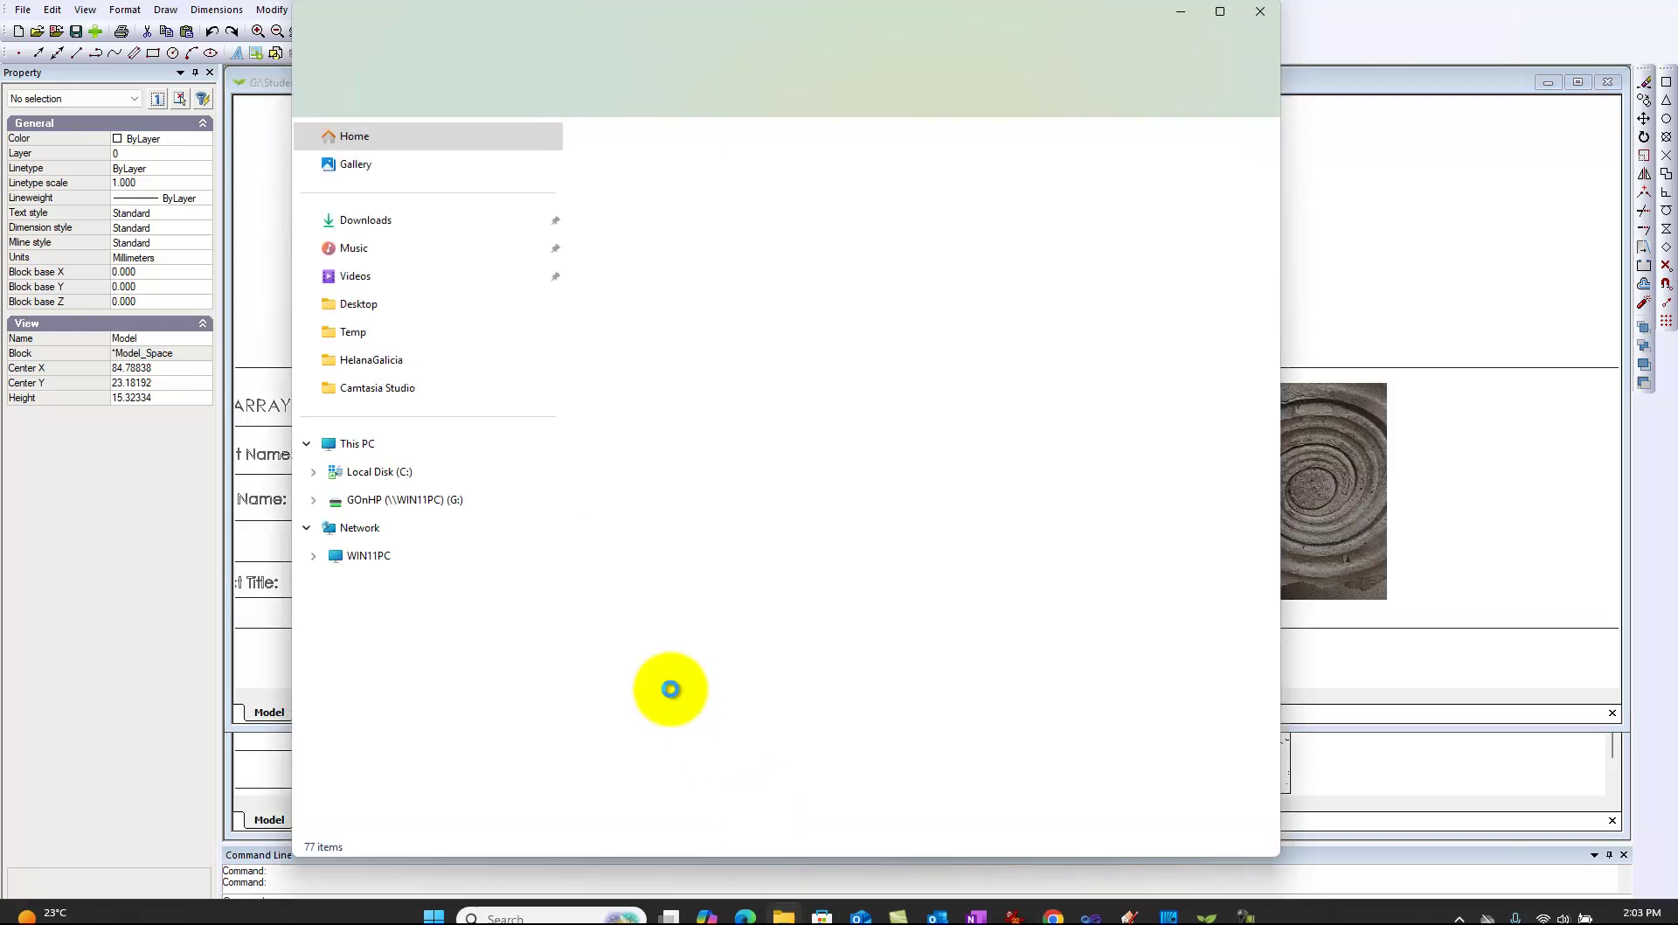
left_click(404, 480)
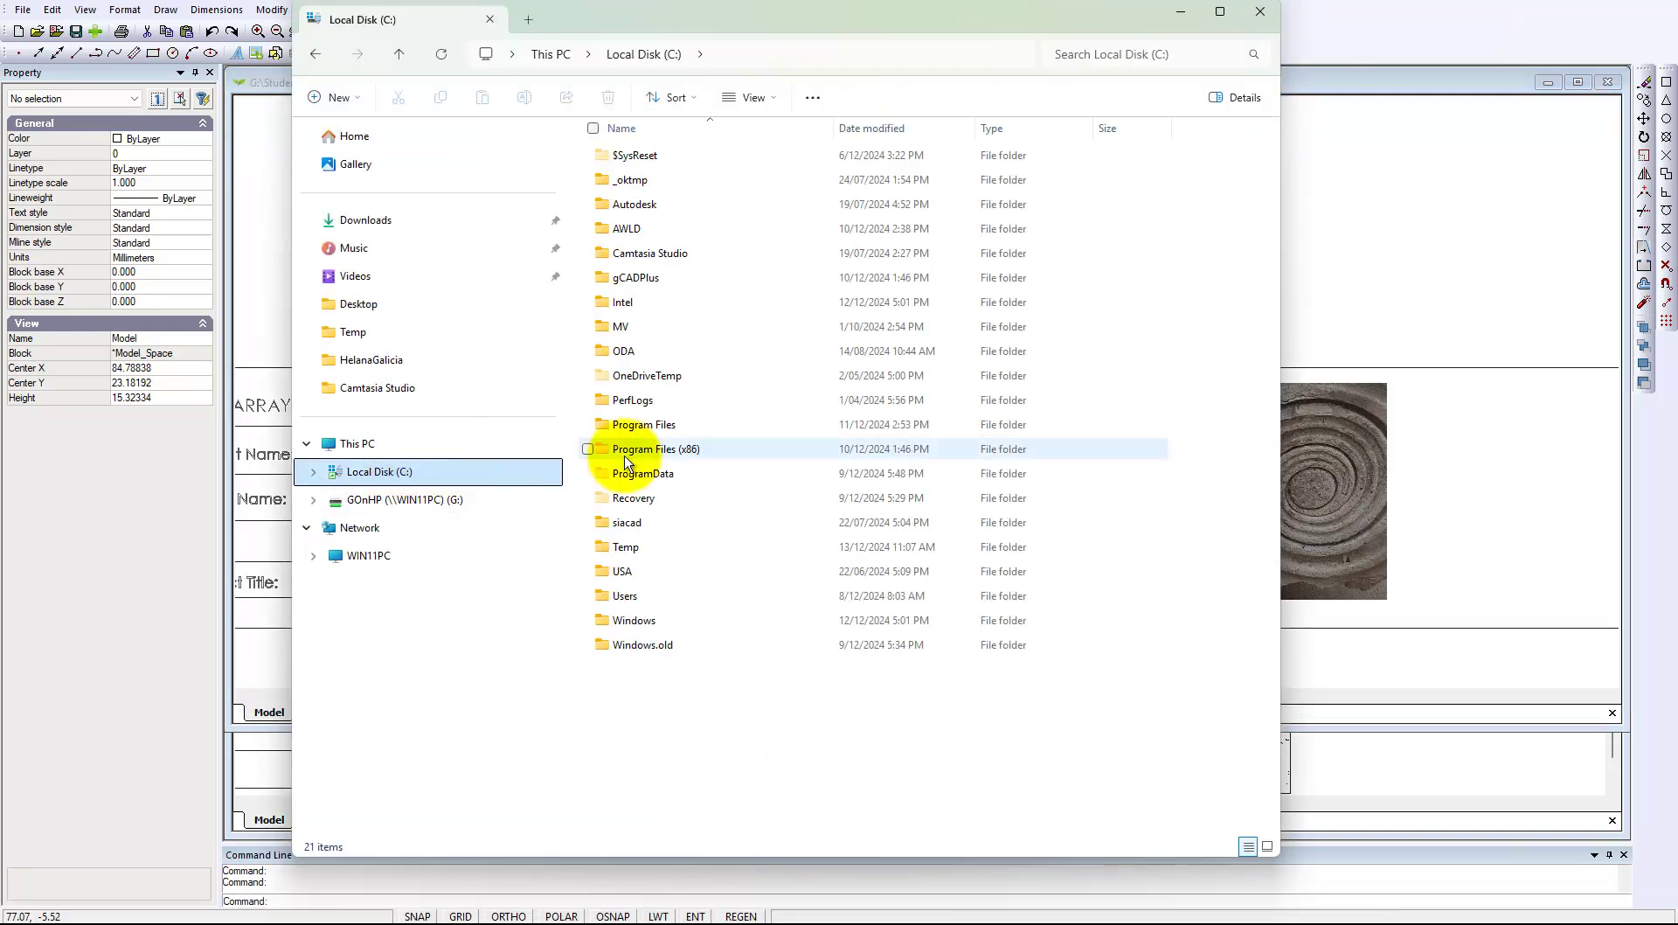
double_click(610, 236)
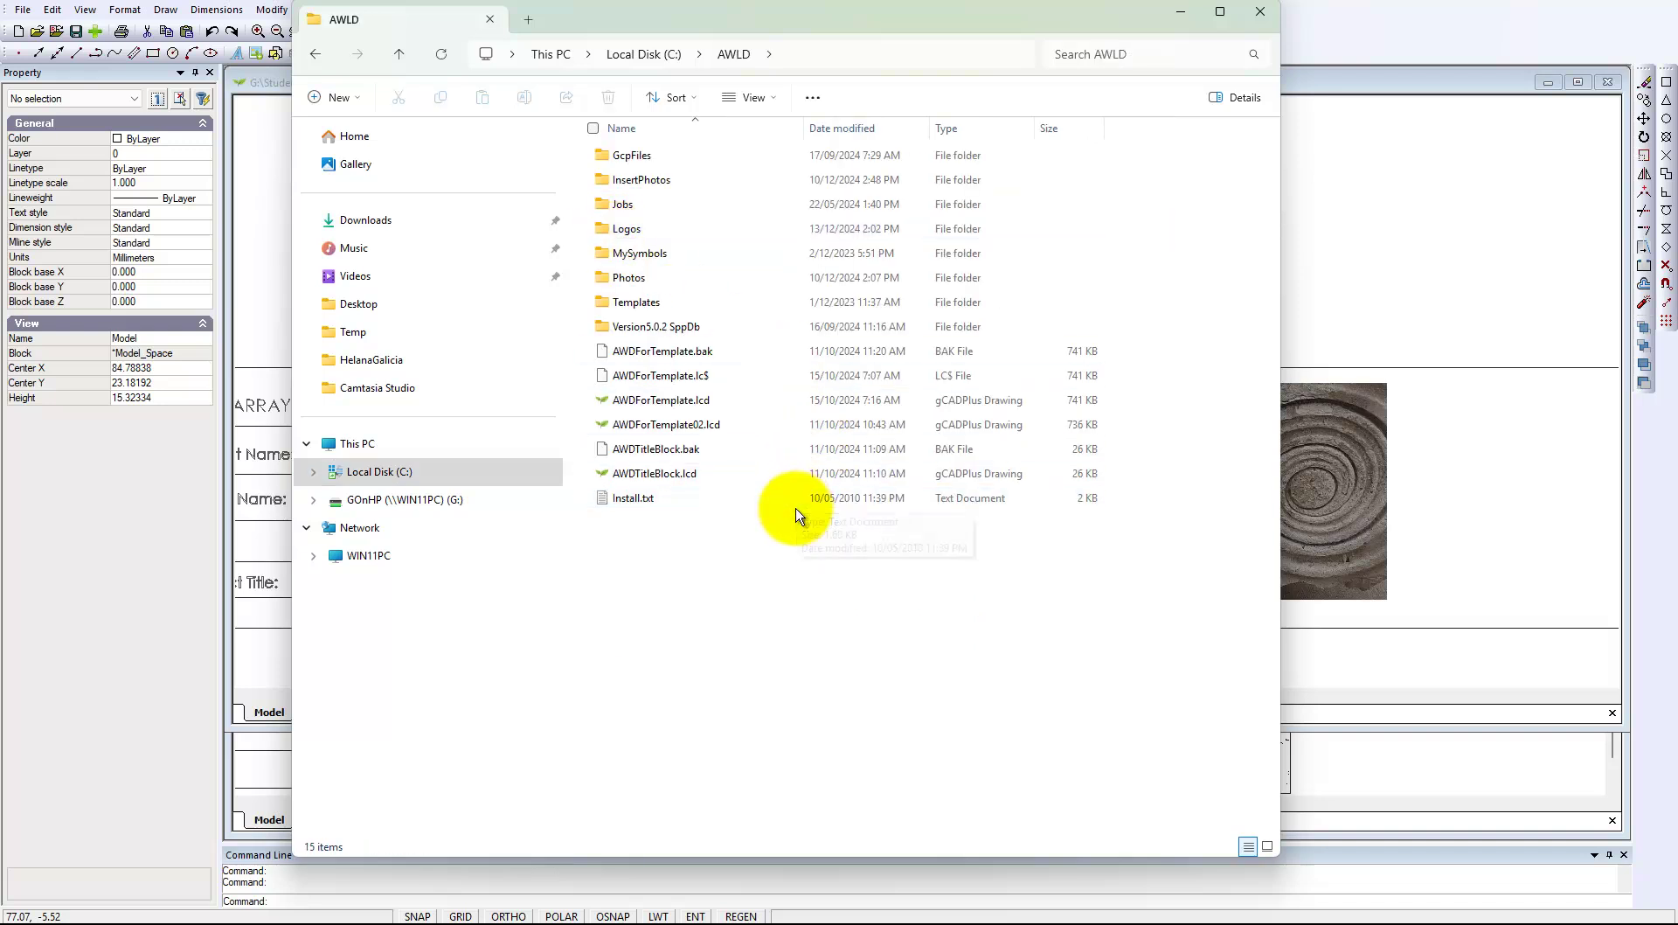
left_click(609, 234)
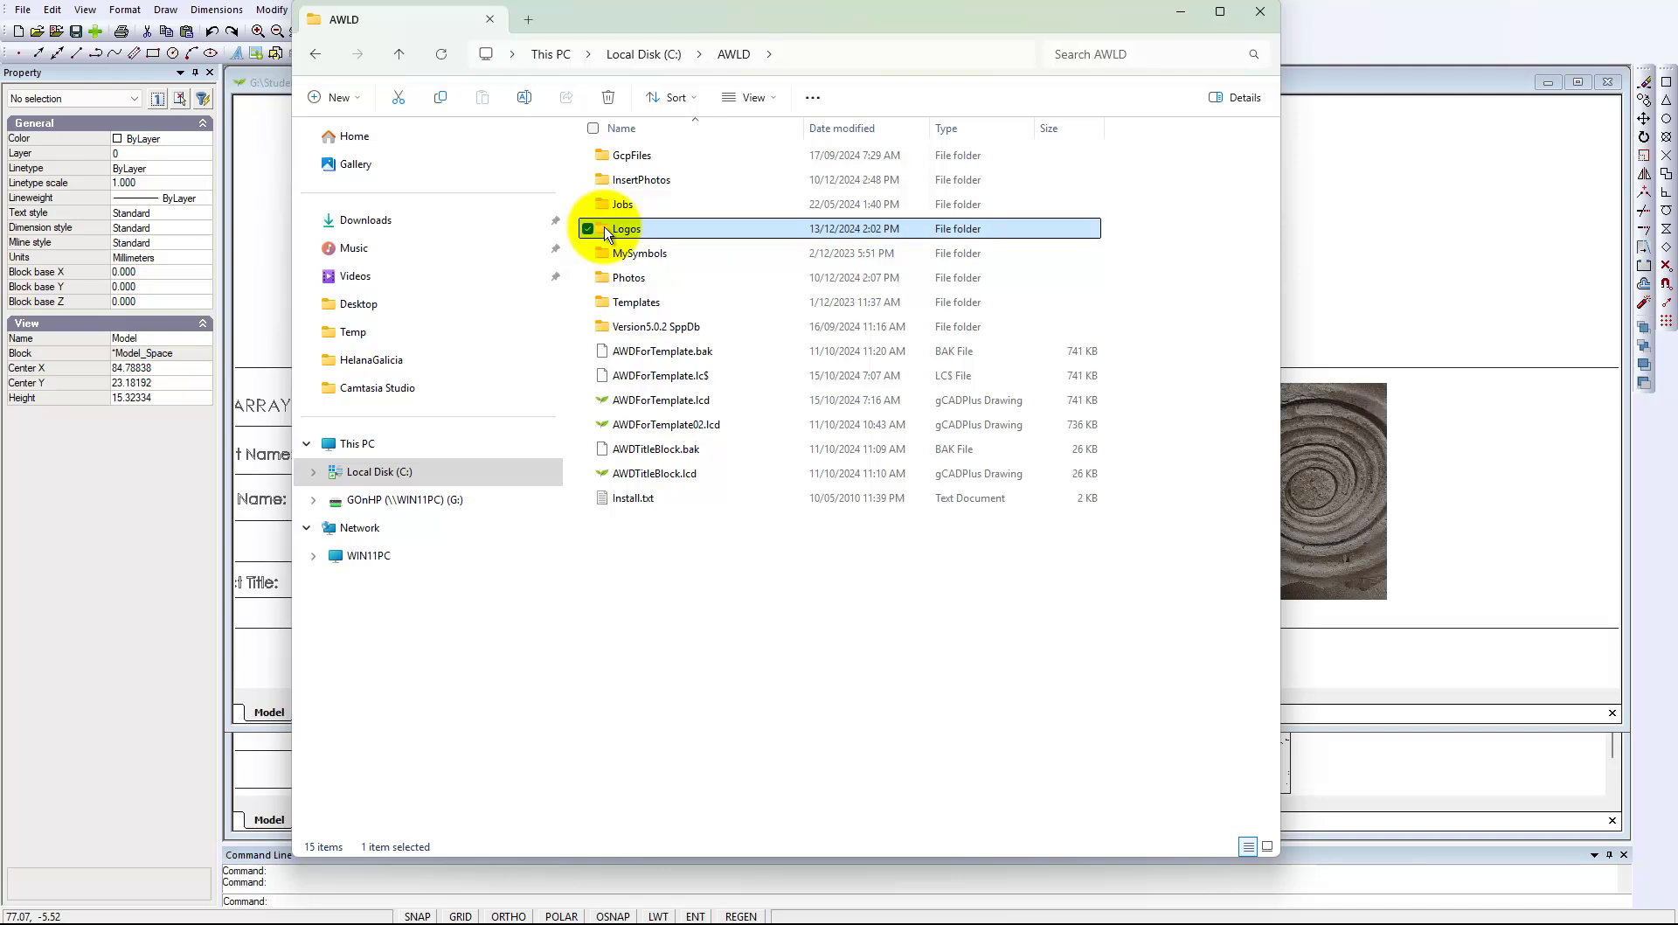
double_click(609, 234)
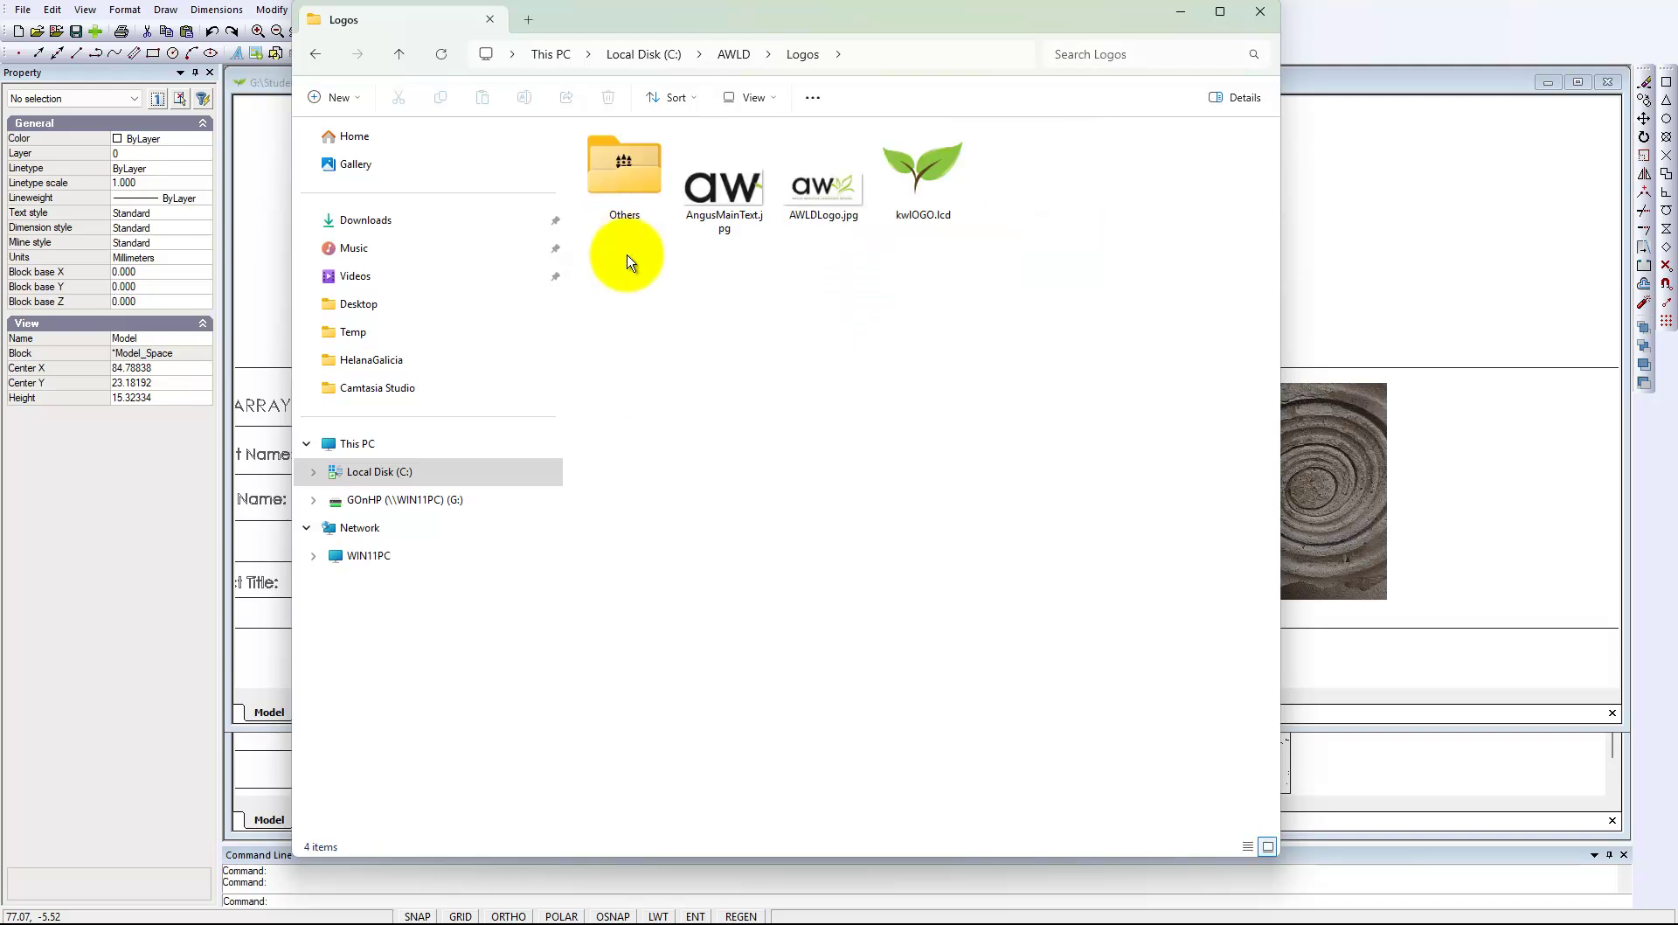